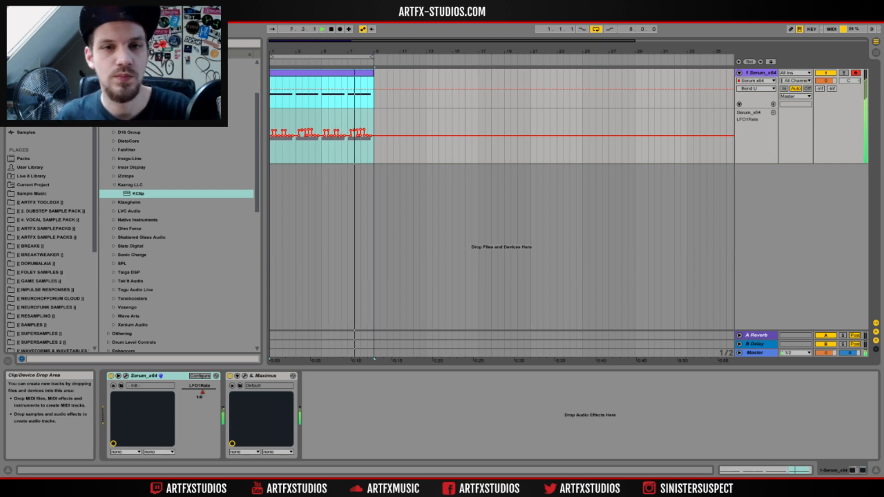
- Stop playback, bypass all LFO 1 modulation destinations in the Serum instrument, and switch off its active effects
key("space")
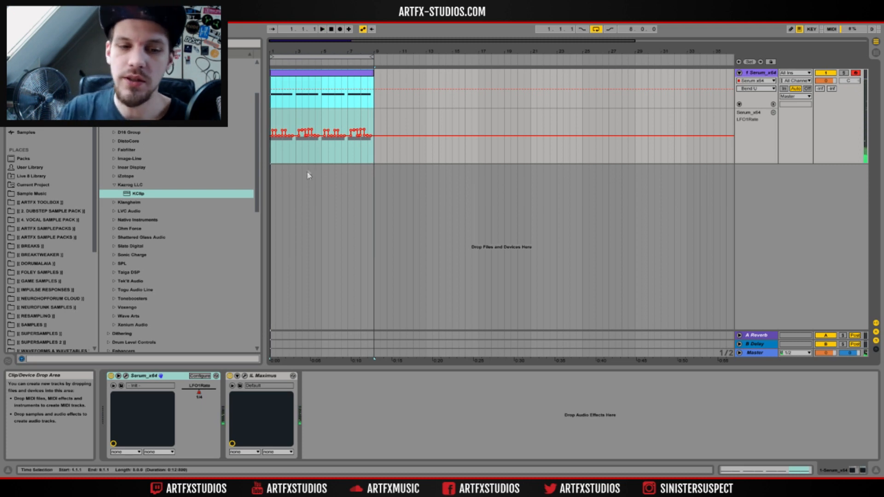
left_click(127, 376)
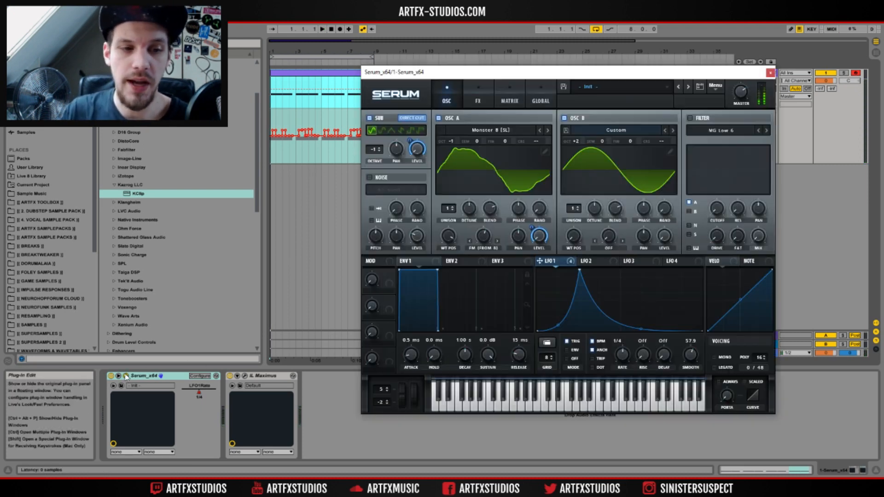
right_click(551, 262)
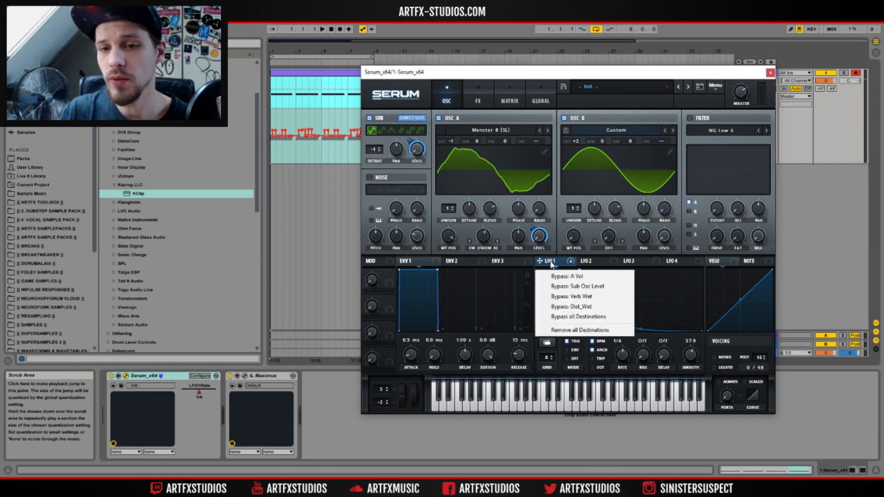
left_click(570, 318)
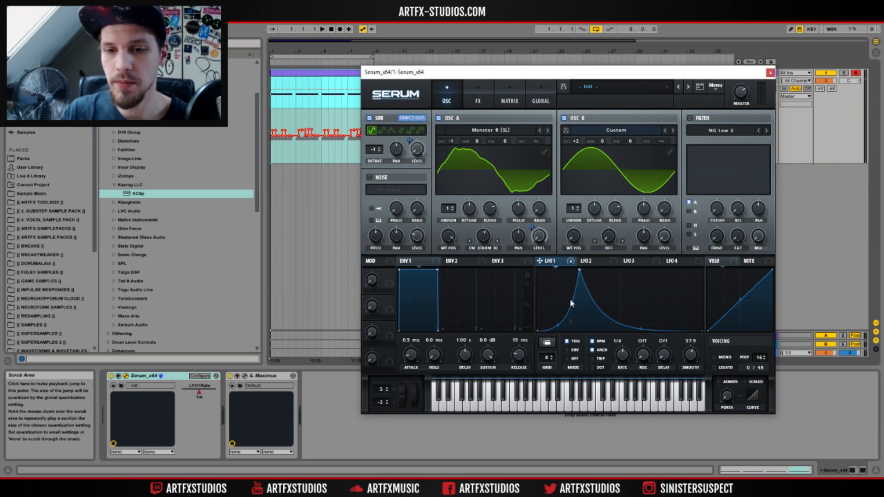
left_click(474, 98)
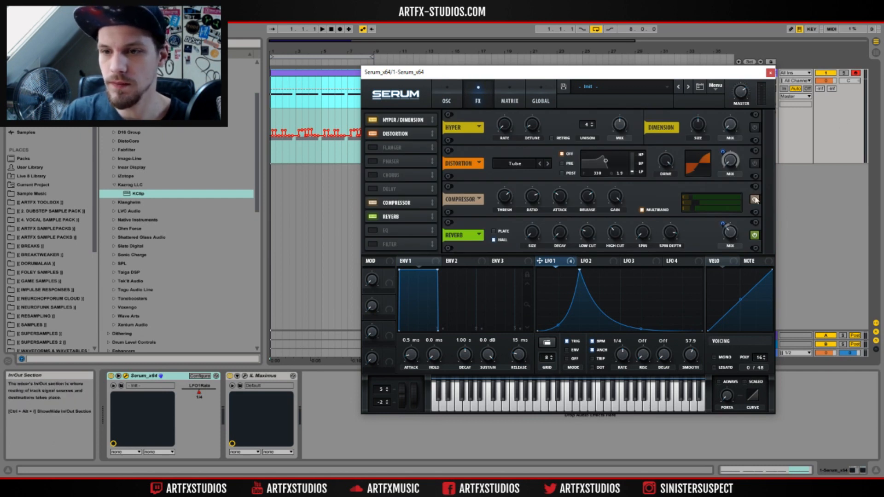
left_click(447, 98)
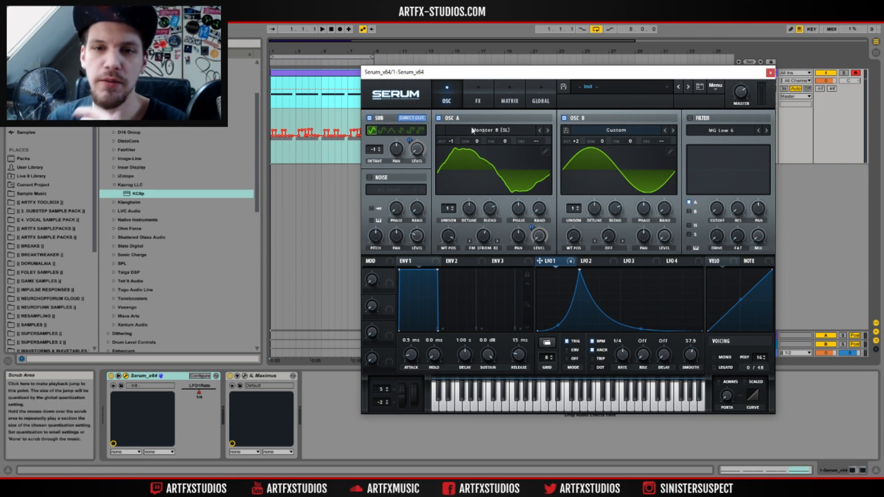
- Look through the Spectral wavetables available for oscillator A without changing the loaded one
left_click(495, 130)
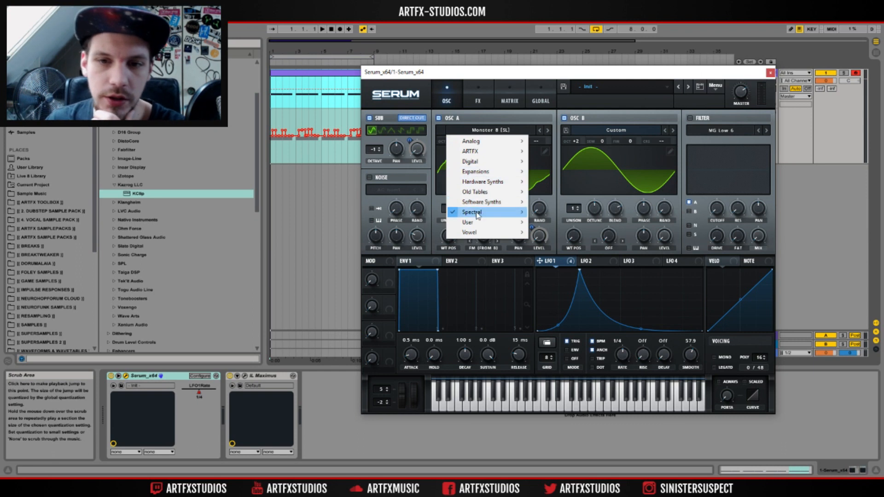
mouse_move(483, 212)
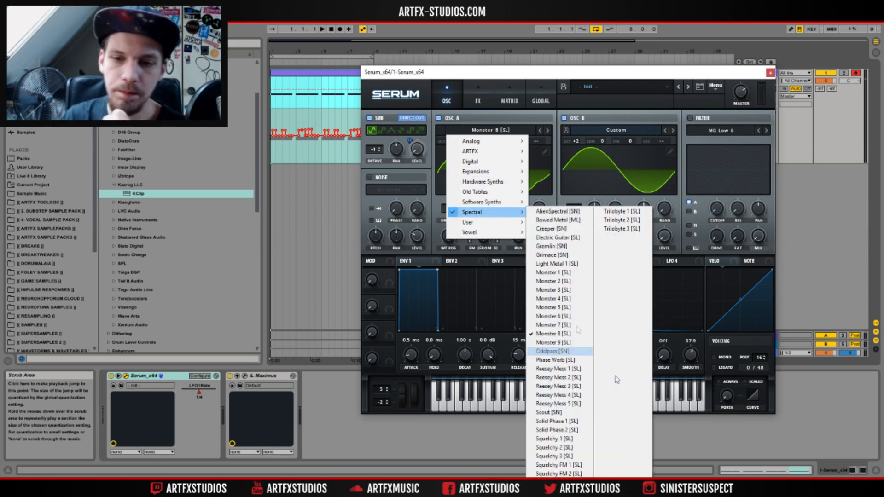
left_click(467, 73)
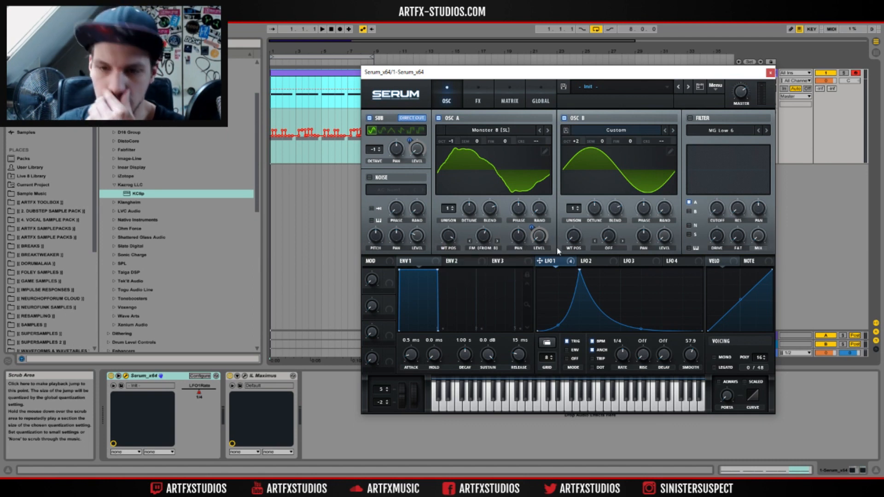
- Re-enable the bypassed LFO 1 modulation on oscillator A's level
right_click(542, 236)
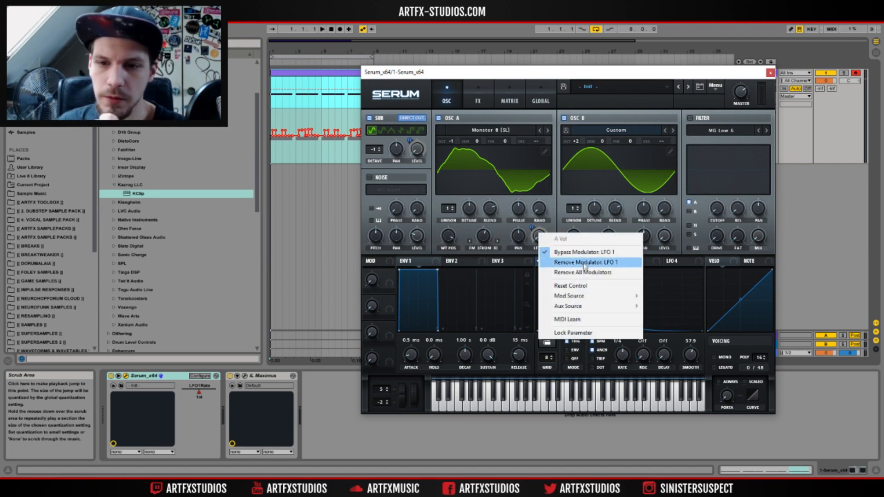
left_click(571, 253)
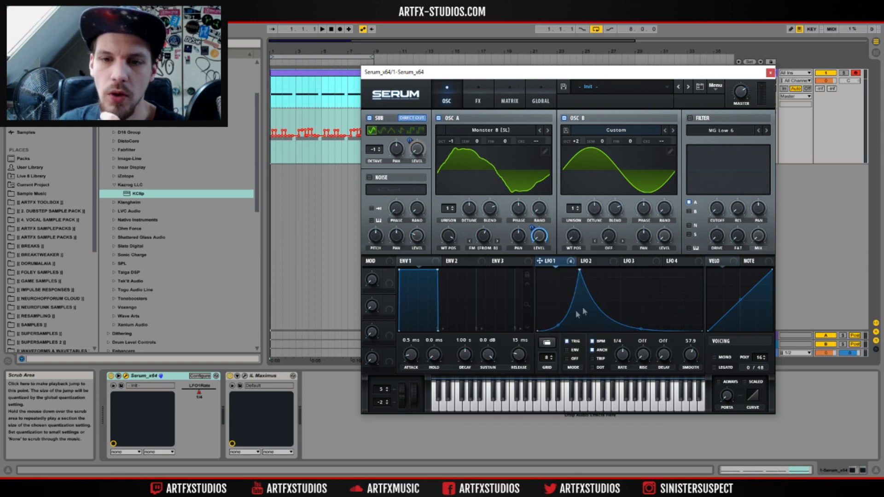
- Set oscillator A's warp mode to Off and play the clip to hear the unwarped wavetable
left_click(479, 242)
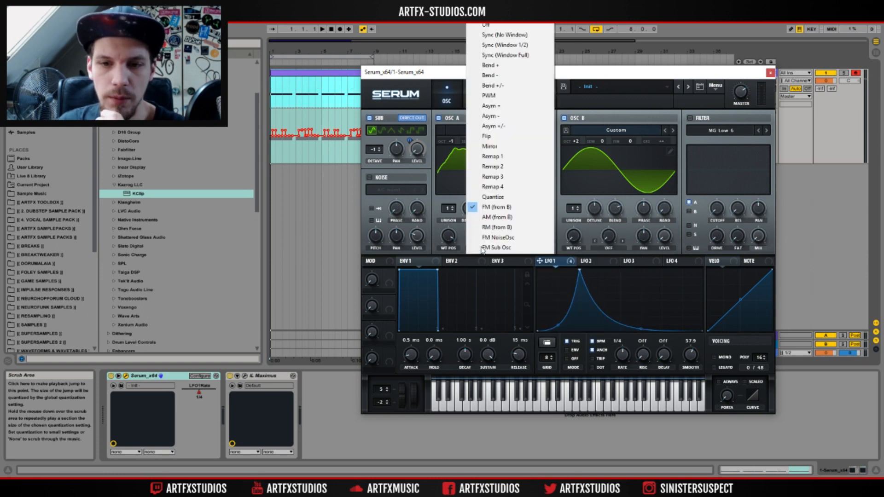
left_click(489, 27)
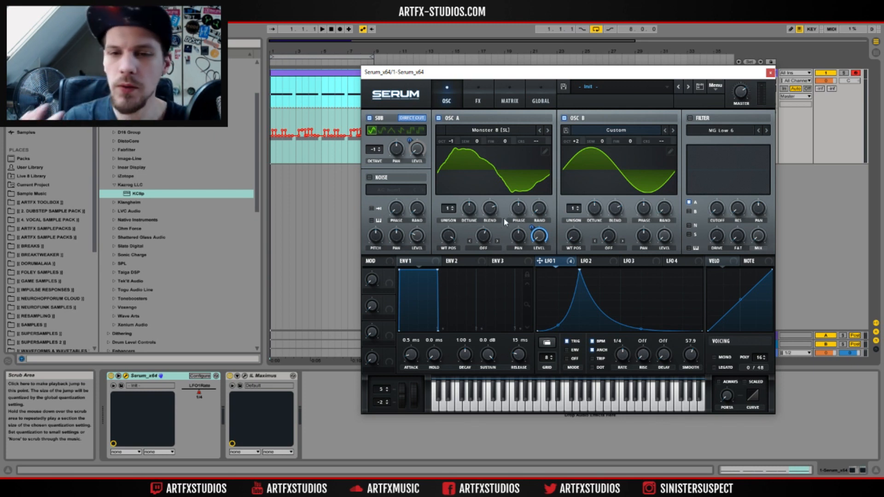
key("space")
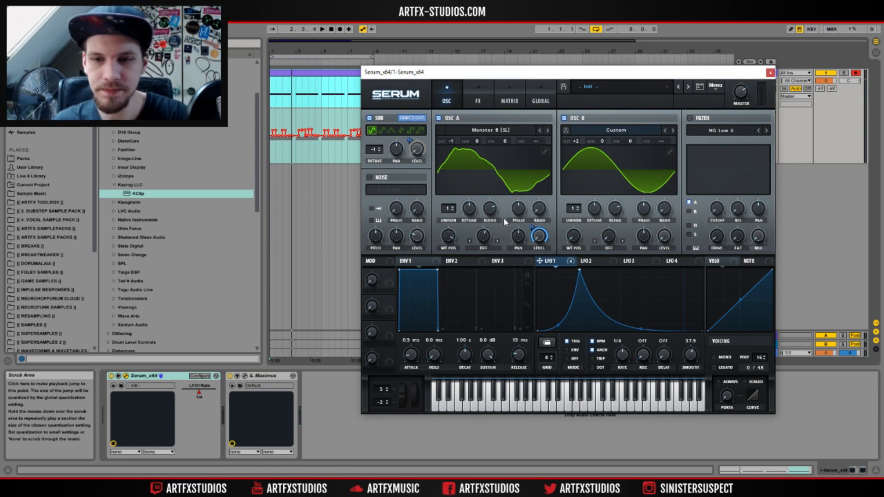
left_click(487, 249)
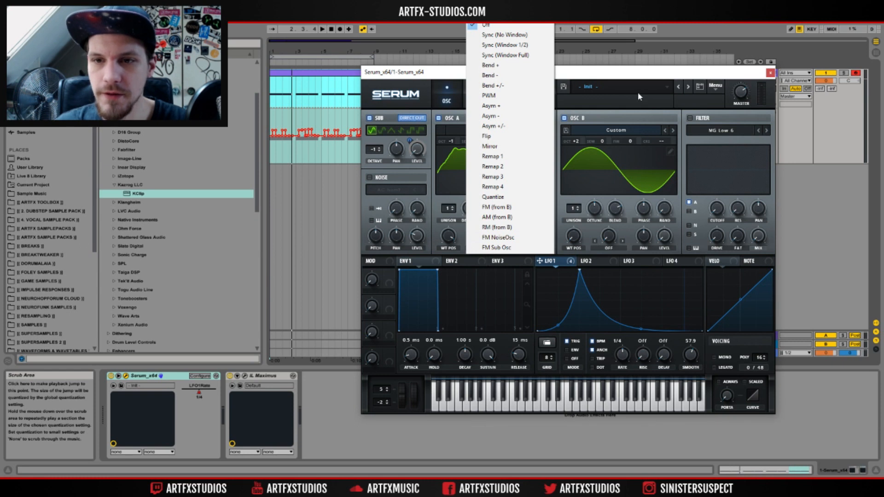
left_click(626, 112)
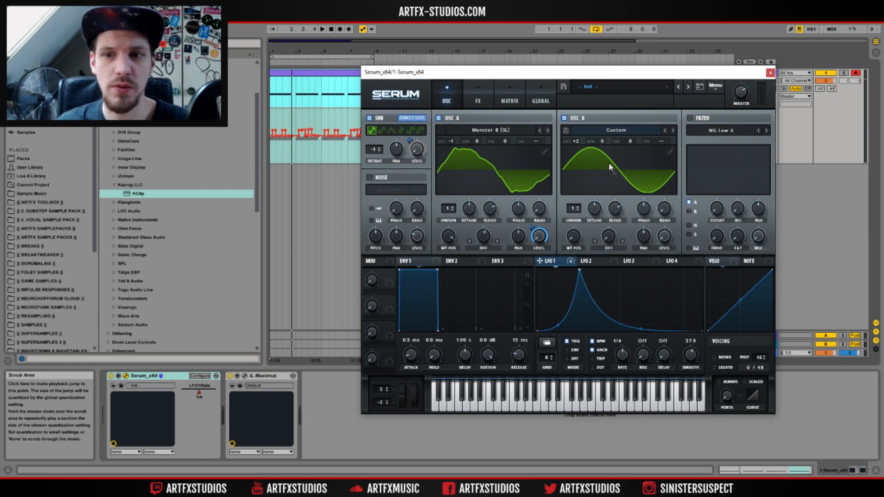
- Set oscillator A's warp mode to FM (from B)
mouse_move(645, 210)
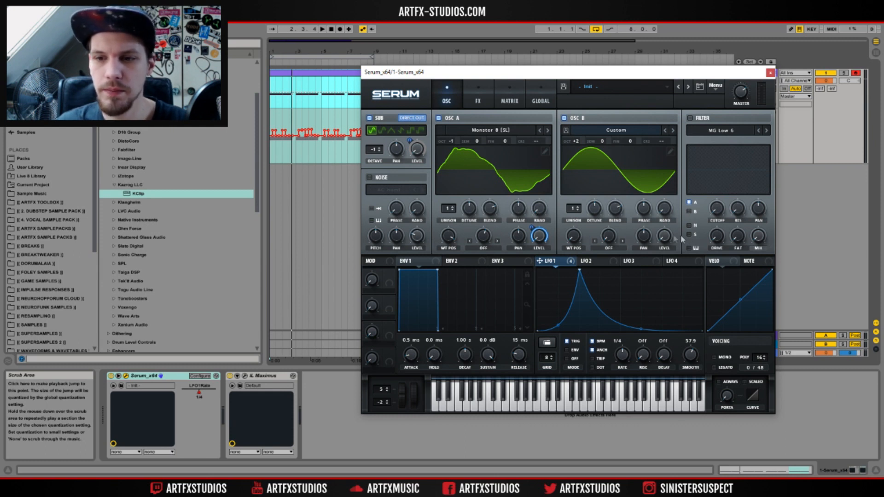
left_click_drag(664, 235, 662, 229)
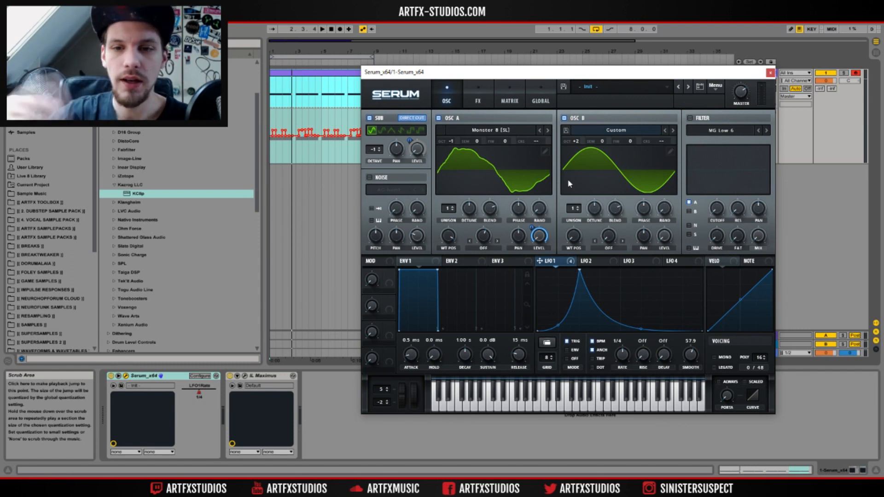
left_click(495, 252)
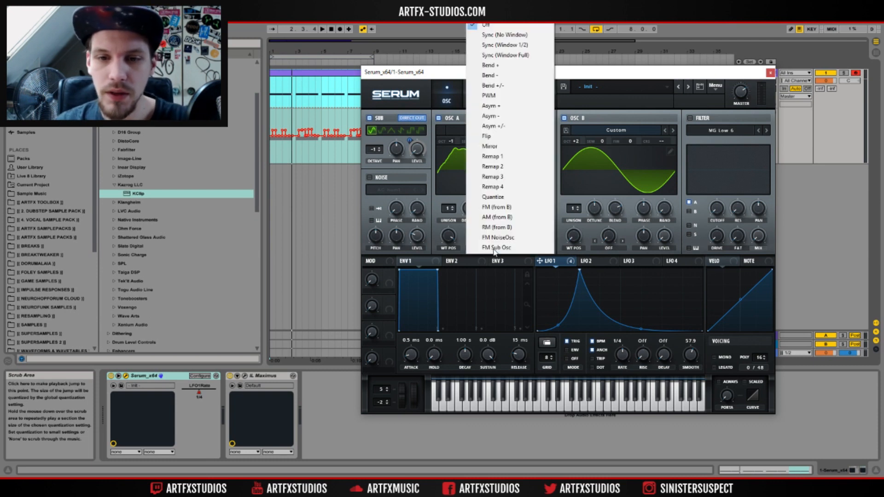
left_click(504, 211)
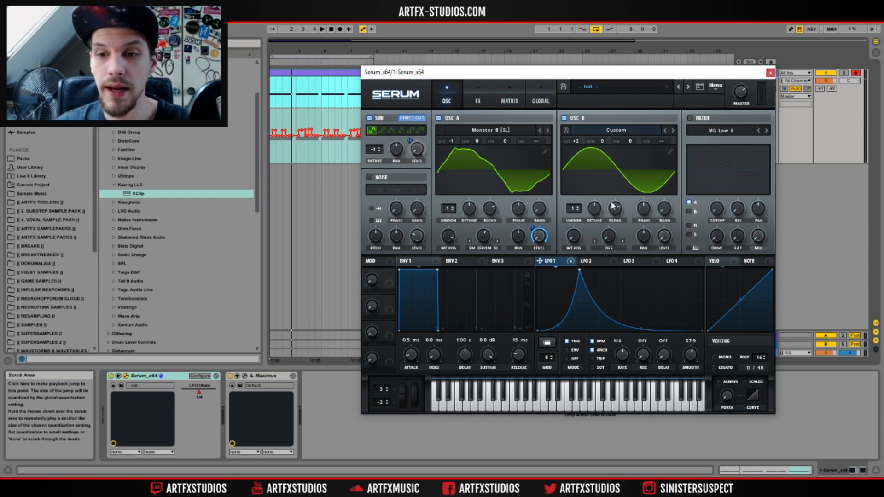
- Switch off the sub oscillator and play the clip to hear the FM sound on its own
left_click(369, 117)
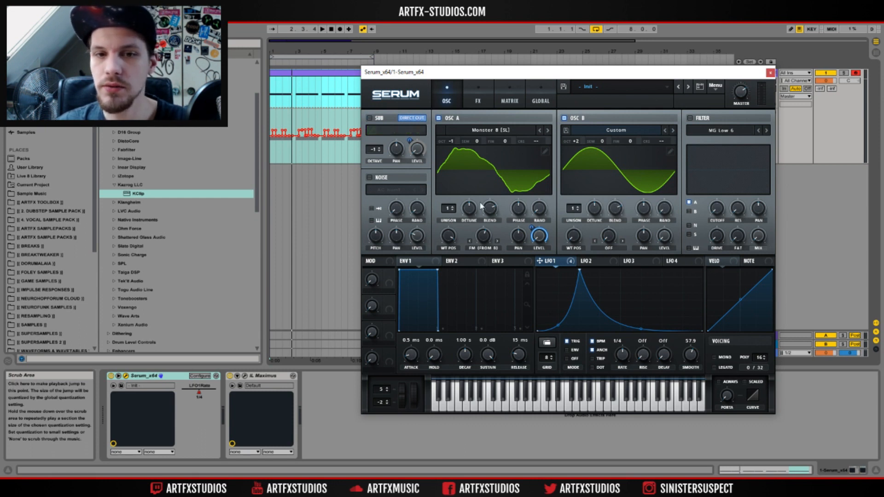
key("space")
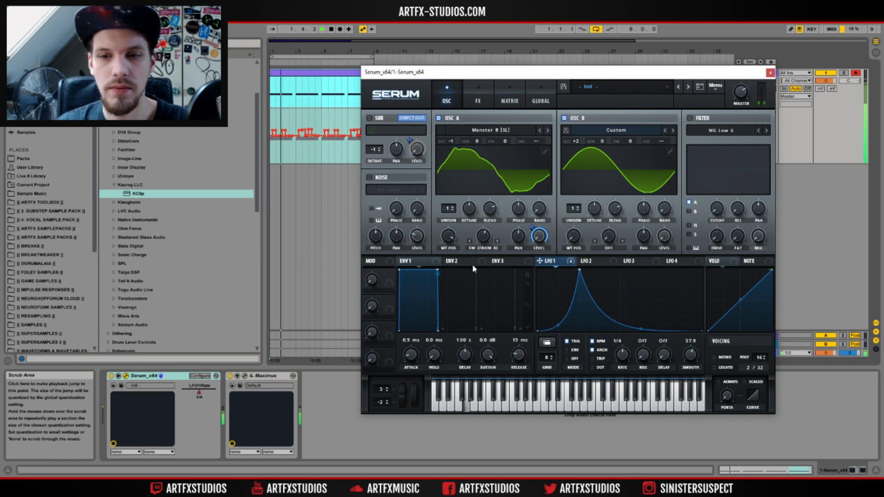
key("space")
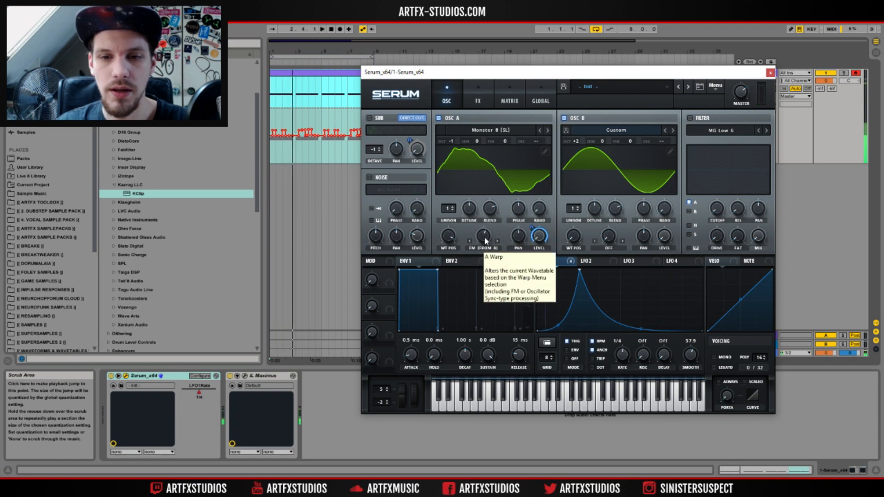
- Try sweeping oscillator A's warp amount with Macro 1 during playback, and remove that modulator again
left_click_drag(389, 276, 486, 237)
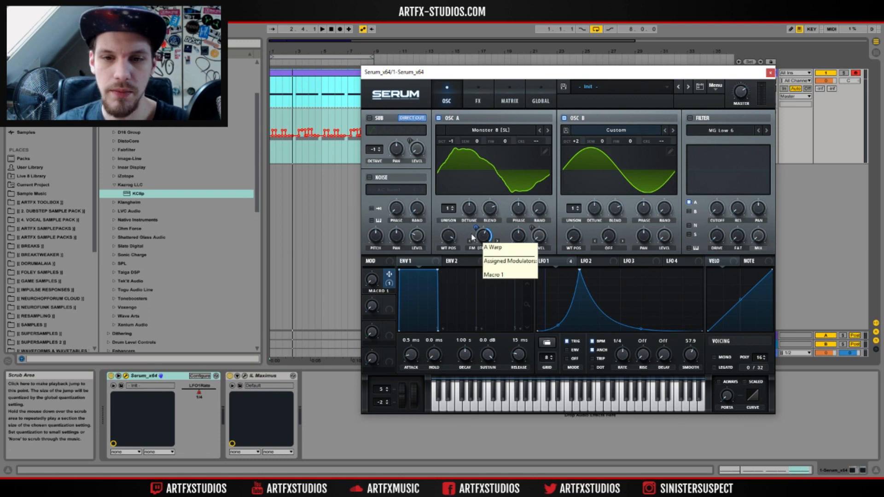
left_click_drag(371, 280, 342, 159)
key("space")
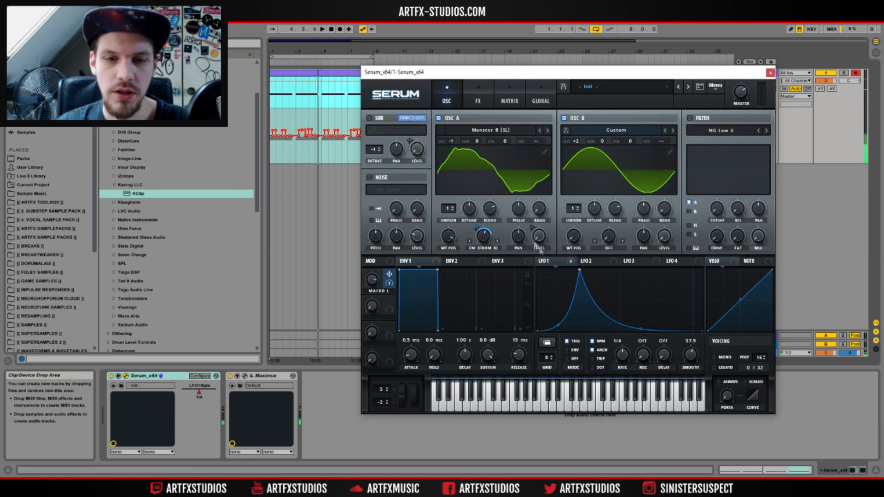
right_click(483, 234)
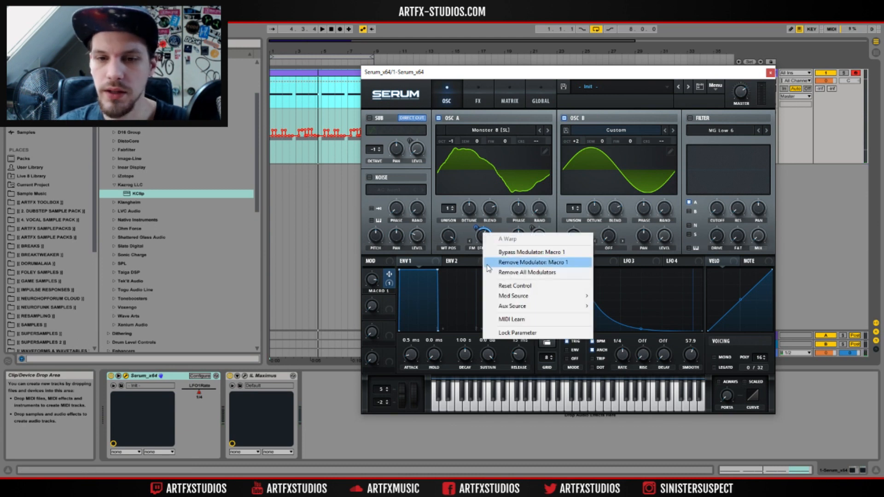
left_click(523, 266)
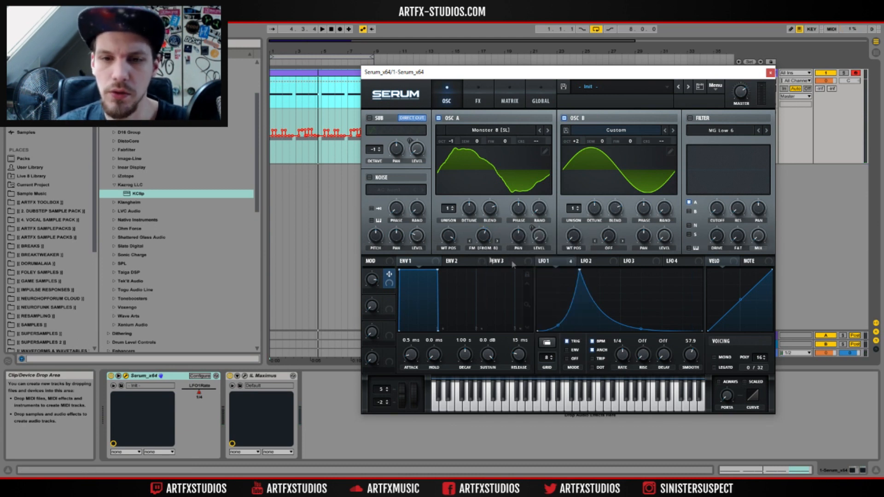
- Adjust oscillator A's FM (from B) warp amount while the clip plays
left_click(484, 240)
key("space")
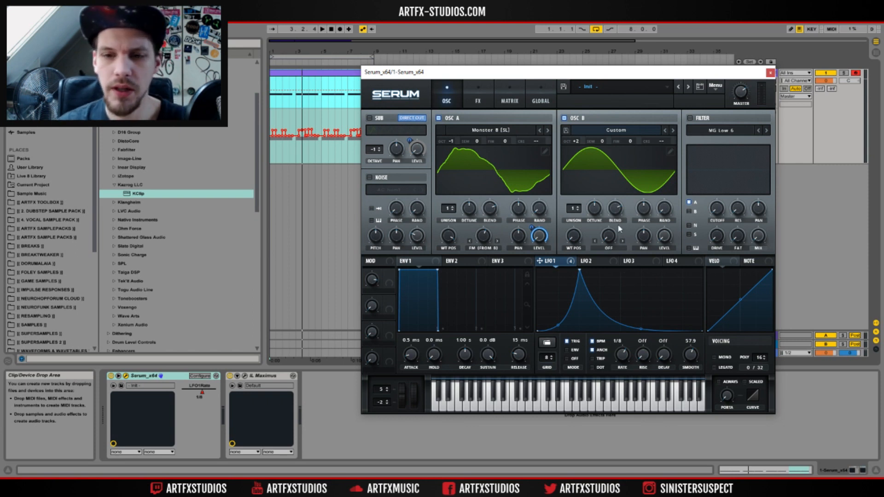
- Switch on the sub oscillator, re-enable LFO 1 on its level, and play the clip to check the combined sound
left_click(369, 118)
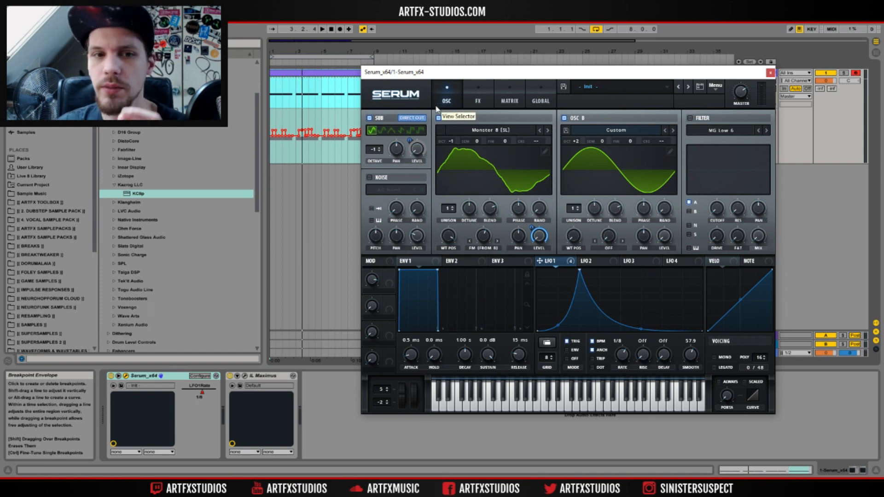
right_click(420, 152)
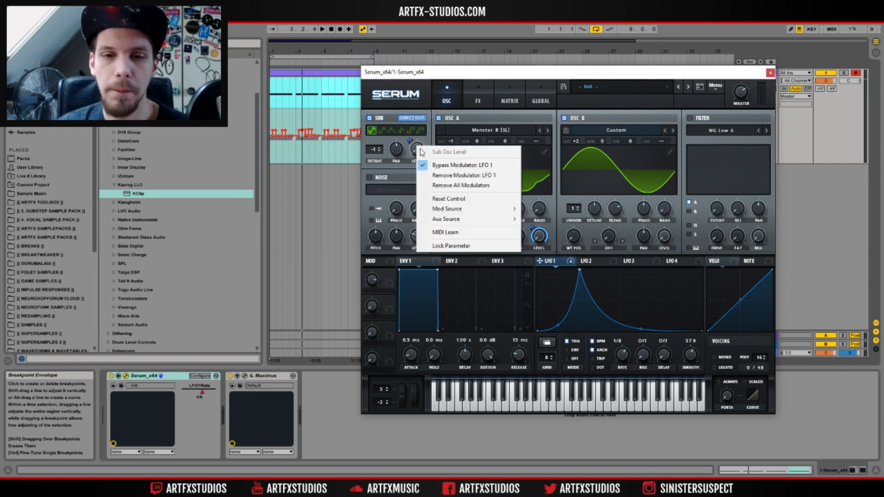
left_click(455, 166)
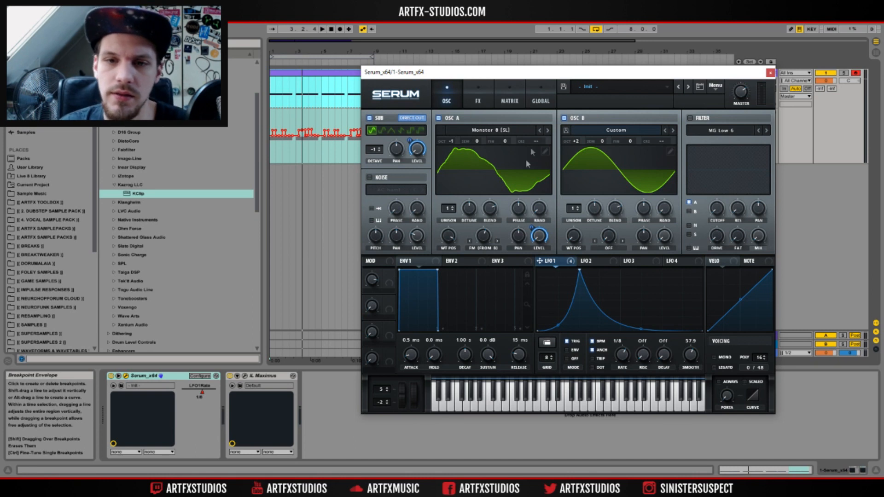
key("space")
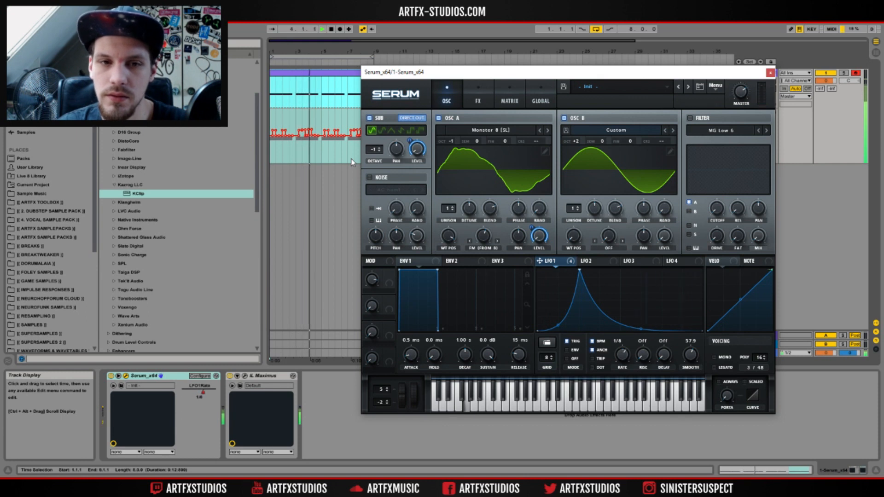
key("space")
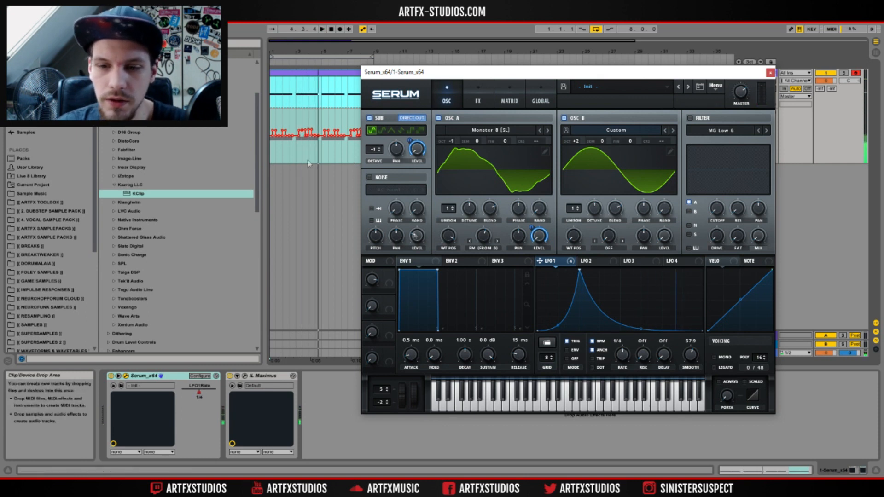
- Examine the LFO 1 Rate automation in the arrangement at the first rate change, checking the LFO 1 rate on both sides of it
left_click_drag(409, 75, 440, 80)
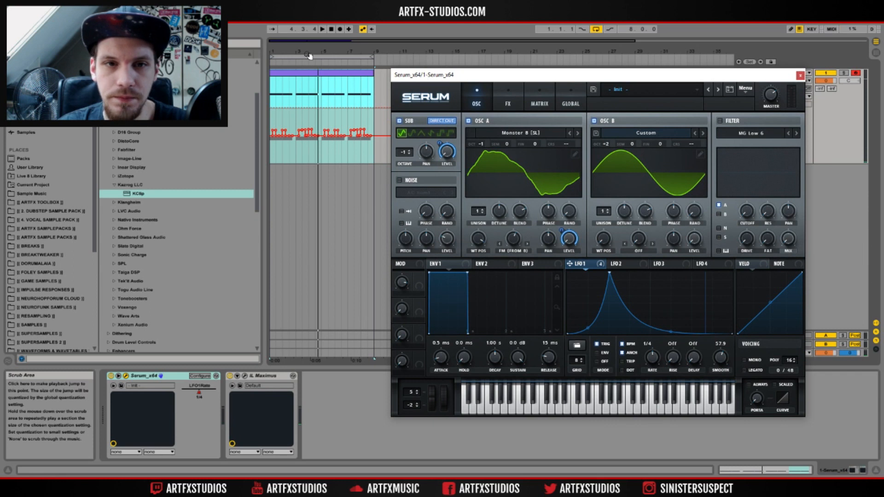
left_click_drag(287, 50, 287, 184)
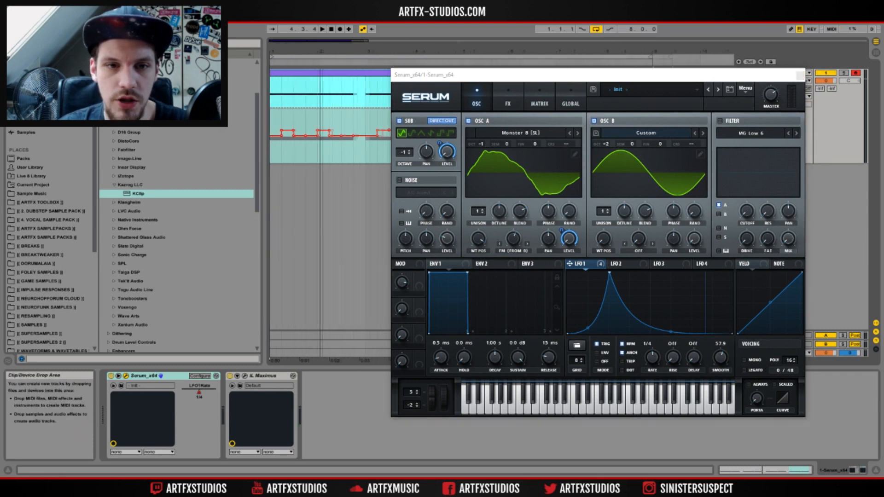
left_click_drag(418, 77, 584, 61)
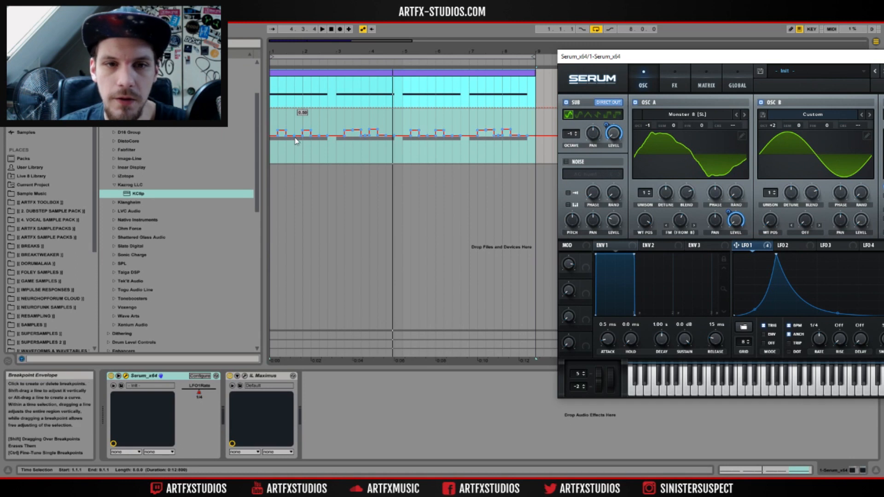
left_click(274, 120)
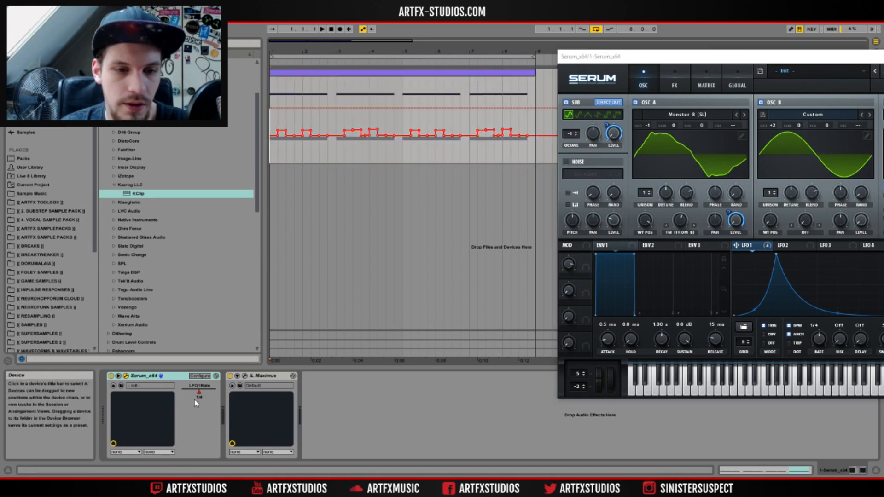
left_click(278, 121)
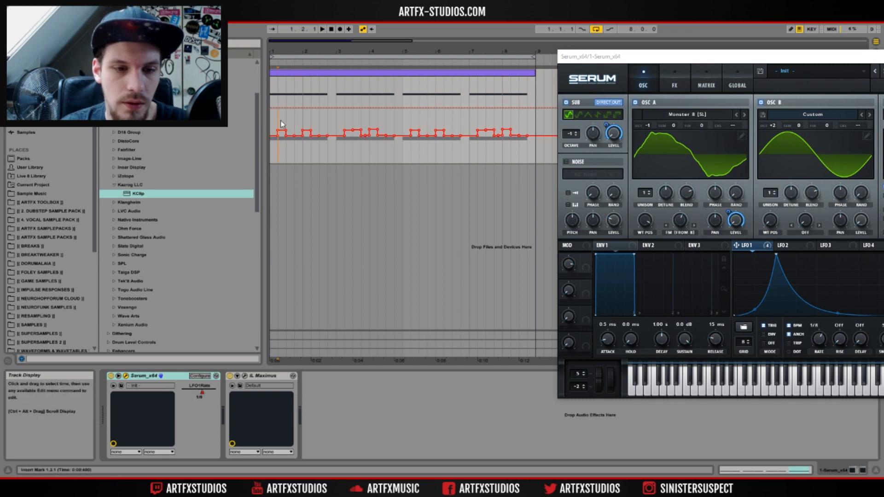
left_click_drag(874, 56, 596, 50)
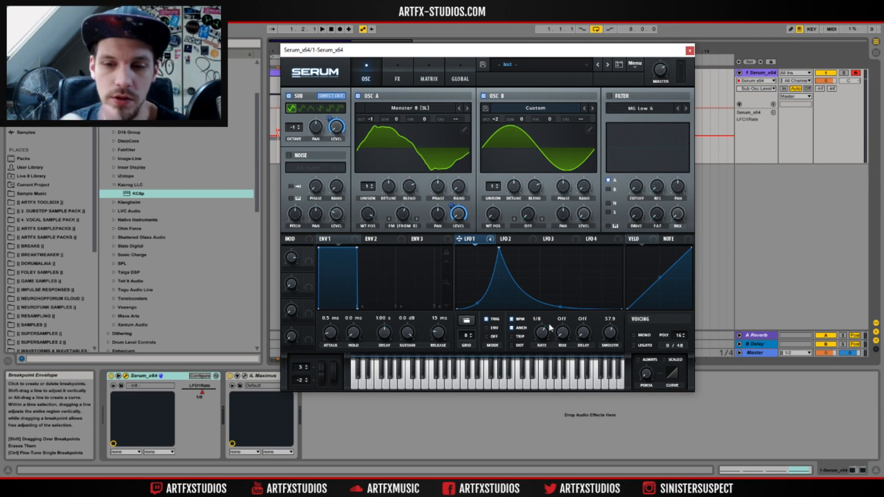
left_click_drag(567, 54, 656, 73)
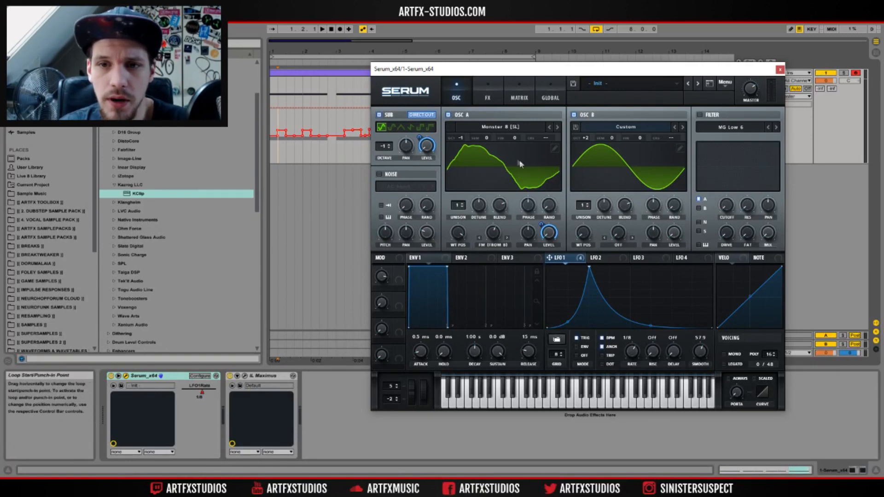
- Show Serum's effects, play the clip, and enable Hyper/Dimension while comparing it switched on and off
left_click(490, 95)
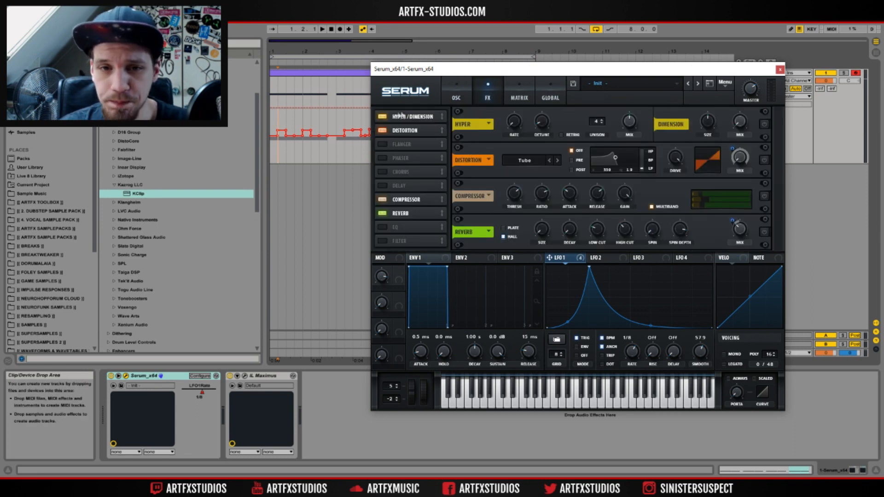
mouse_move(428, 77)
left_mouse_down()
mouse_move(396, 105)
mouse_move(434, 67)
left_mouse_up()
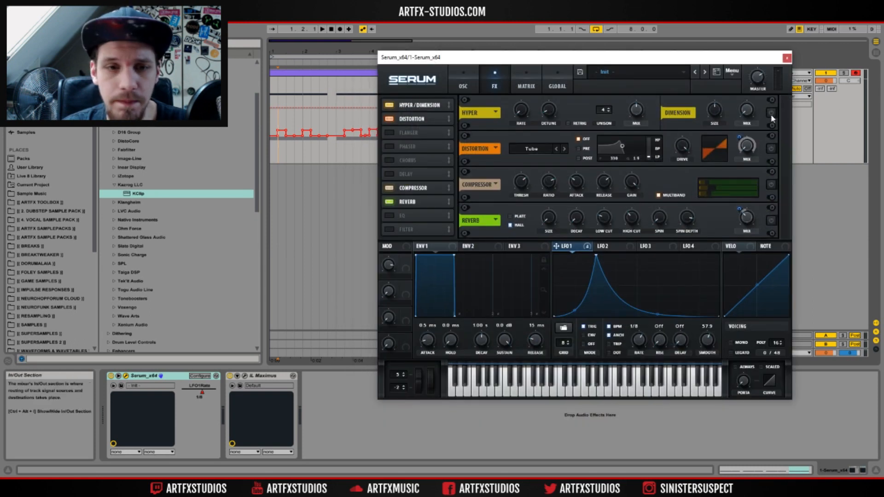
left_click(273, 91)
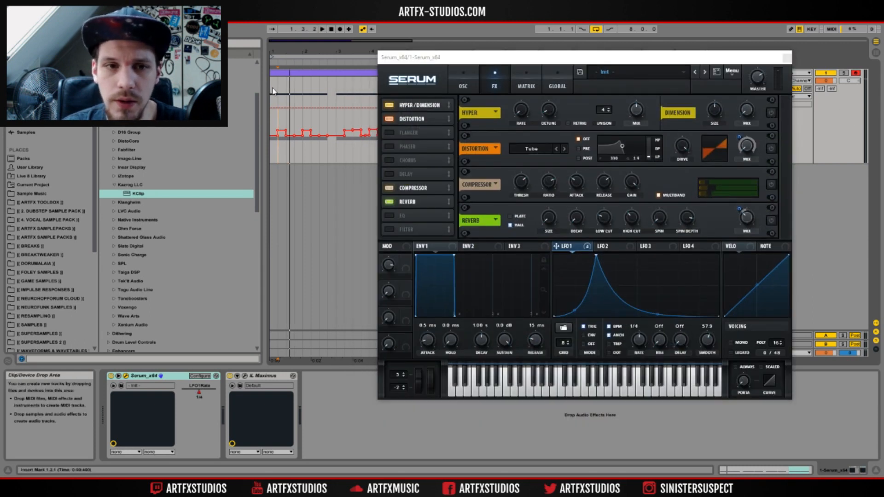
key("space")
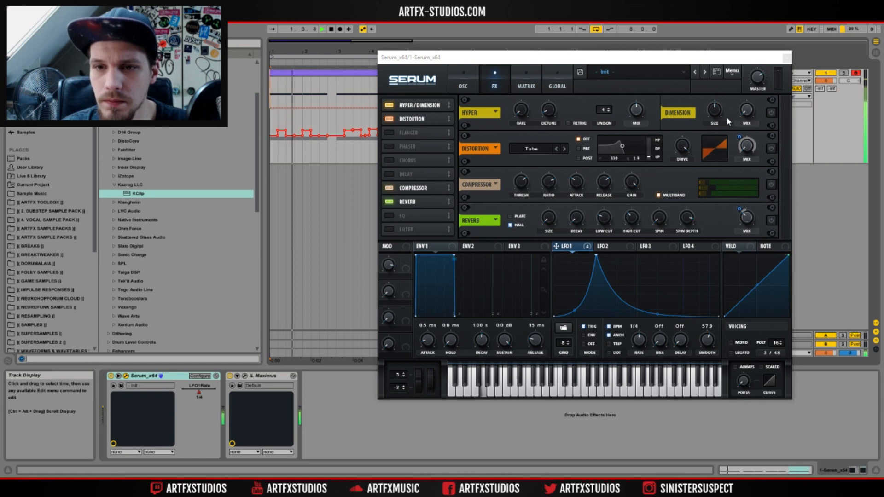
left_click(773, 114)
key("space")
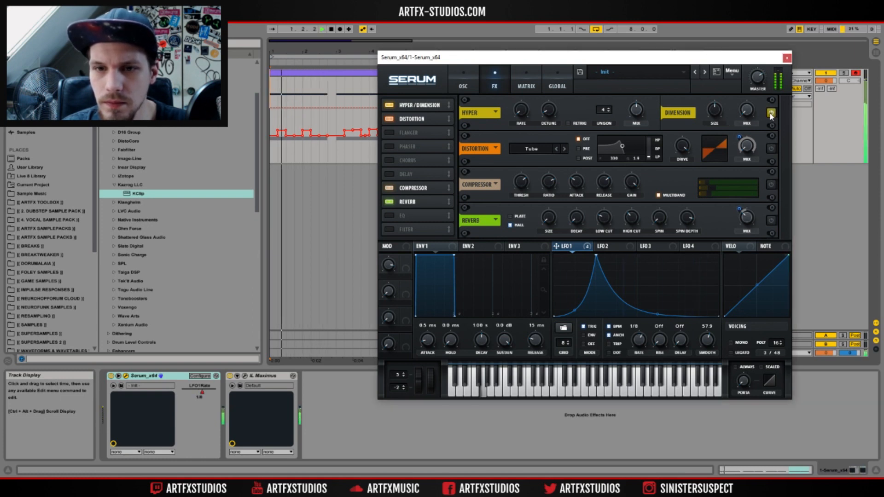
left_click(771, 113)
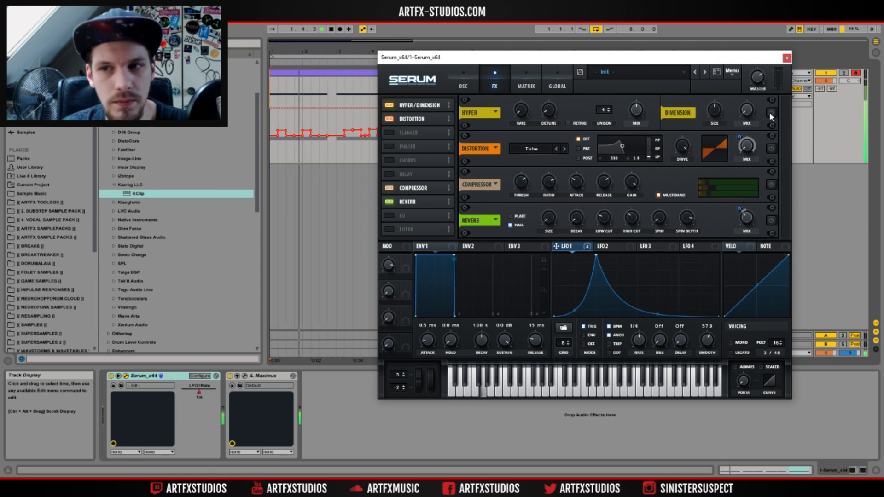
left_click(771, 114)
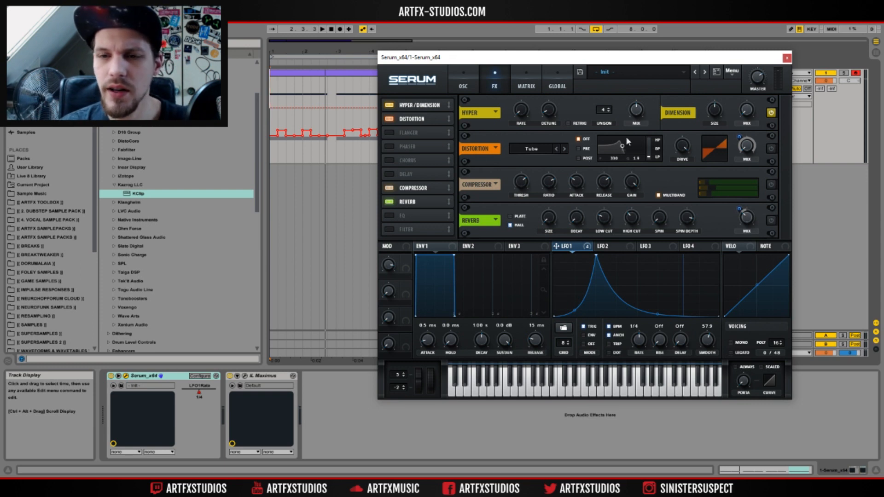
- Compare Hyper/Dimension bypassed and active once more during playback, leave it on, and adjust the Hyper mix
key("space")
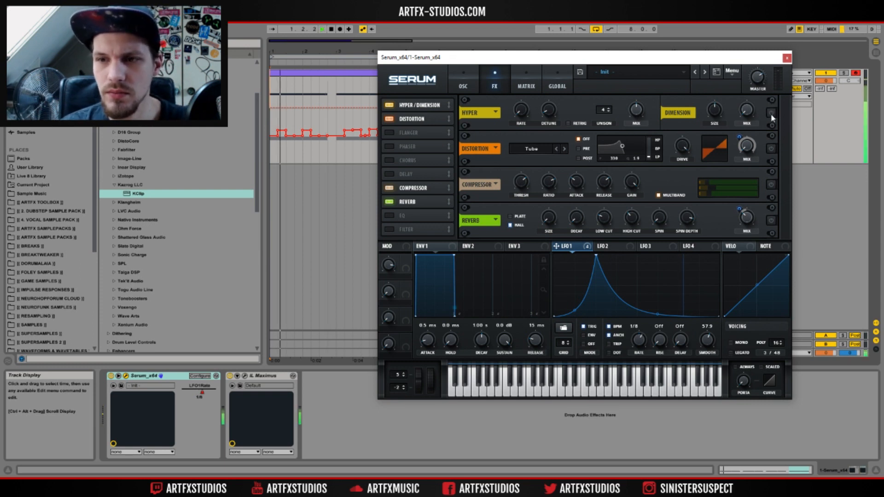
left_click(771, 116)
left_click(772, 115)
key("space")
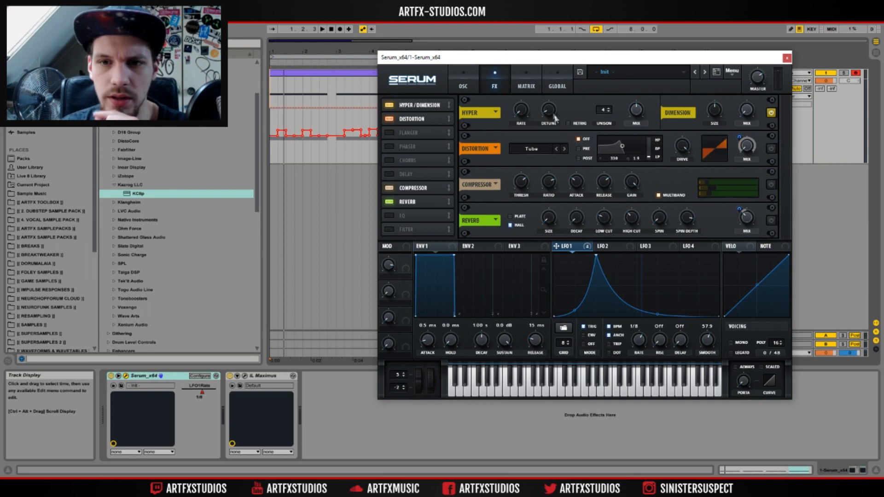
mouse_move(554, 116)
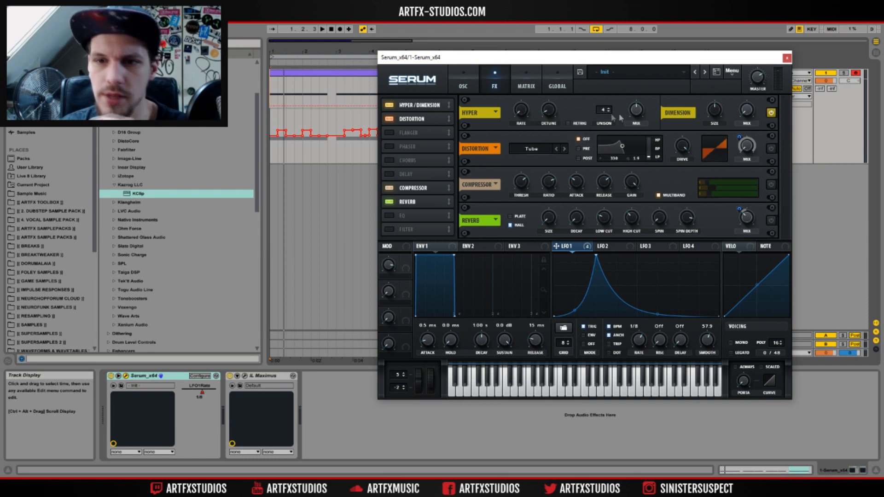
left_click_drag(638, 111, 597, 96)
key("space")
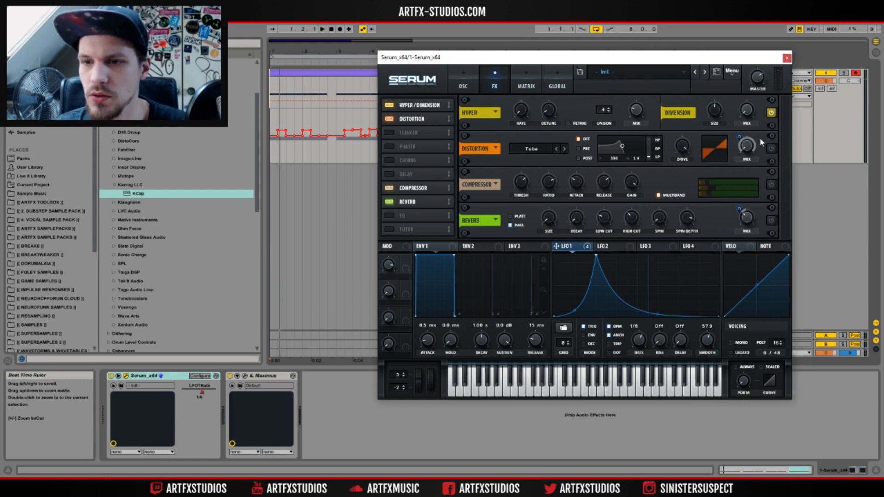
- Enable the Tube distortion and try a raised mix amount while the clip plays
left_click(771, 148)
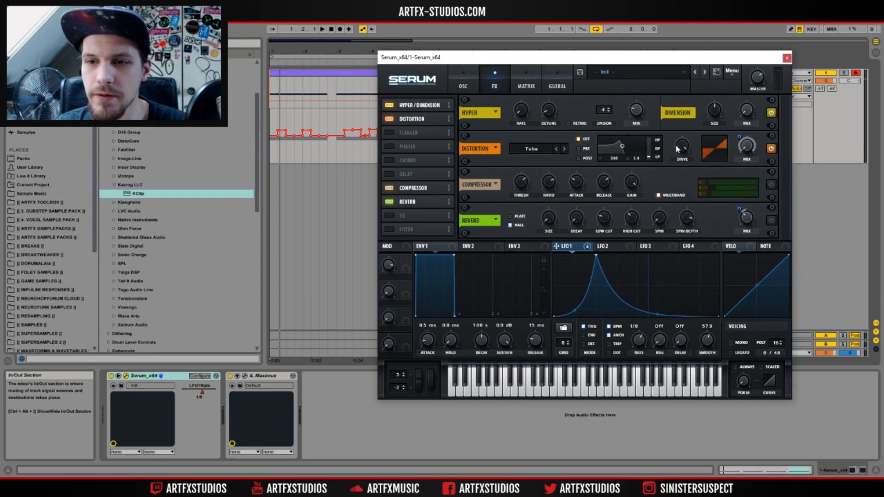
left_click_drag(750, 150, 745, 22)
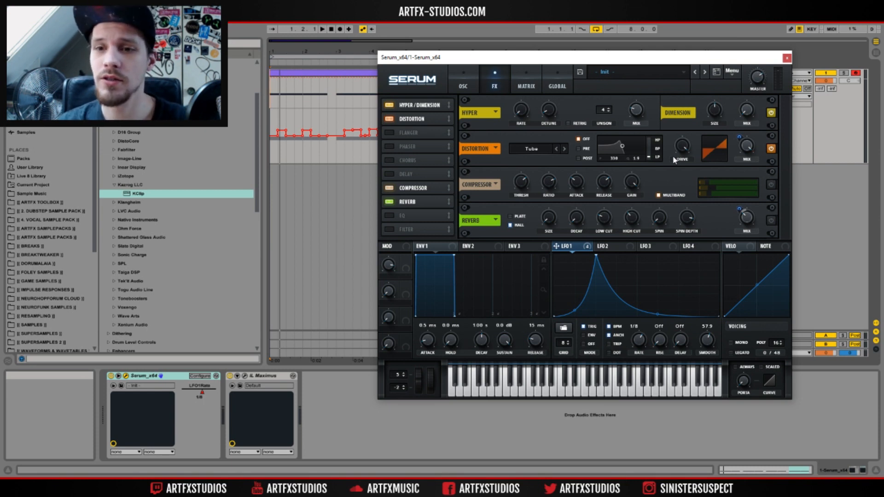
key("space")
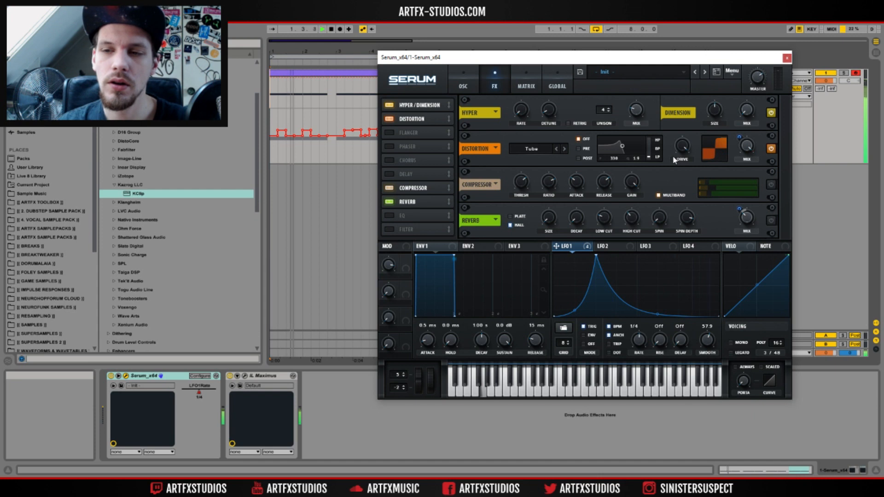
key("space")
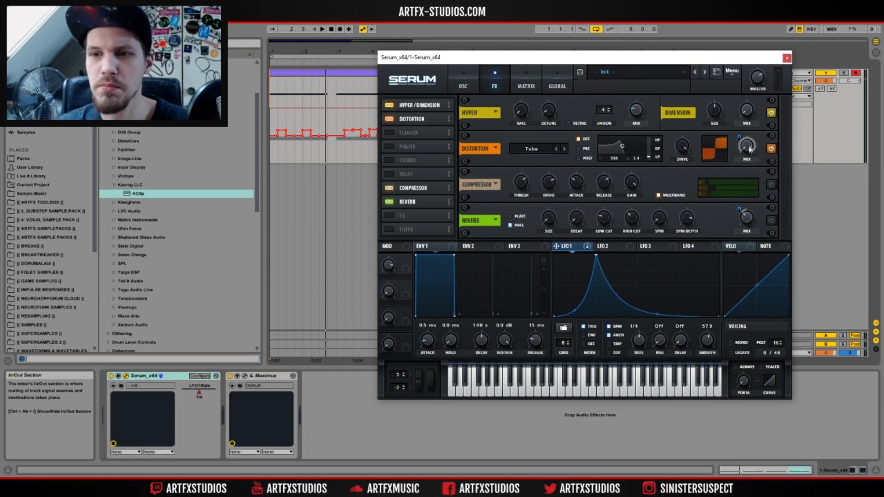
- Re-enable the bypassed modulation on the distortion mix and compare the distortion off and on during playback, leaving it on
right_click(753, 150)
left_click(780, 160)
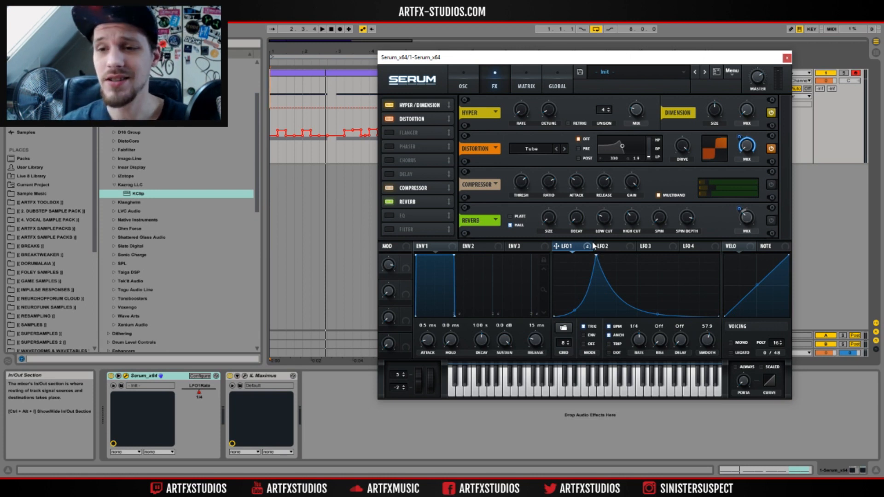
key("space")
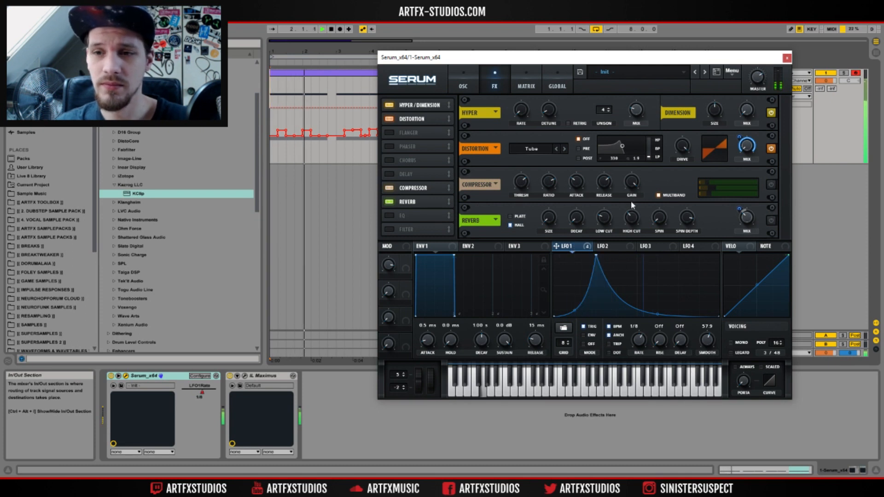
left_click(770, 148)
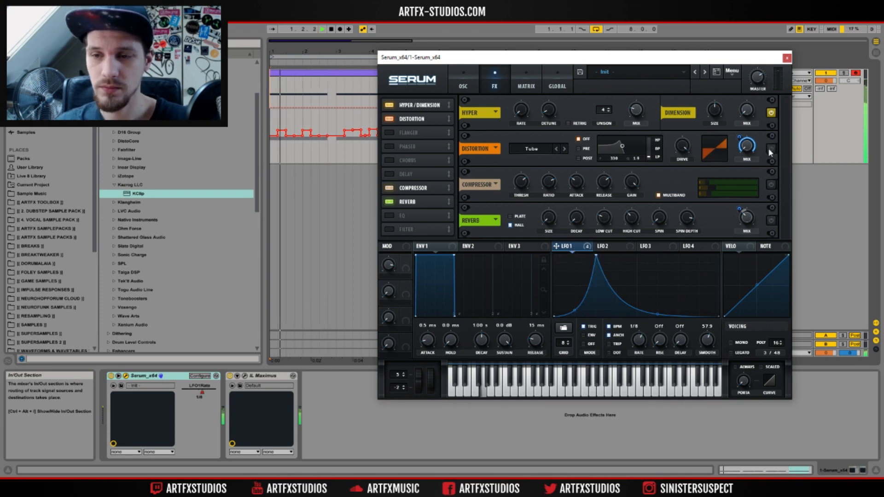
left_click(770, 148)
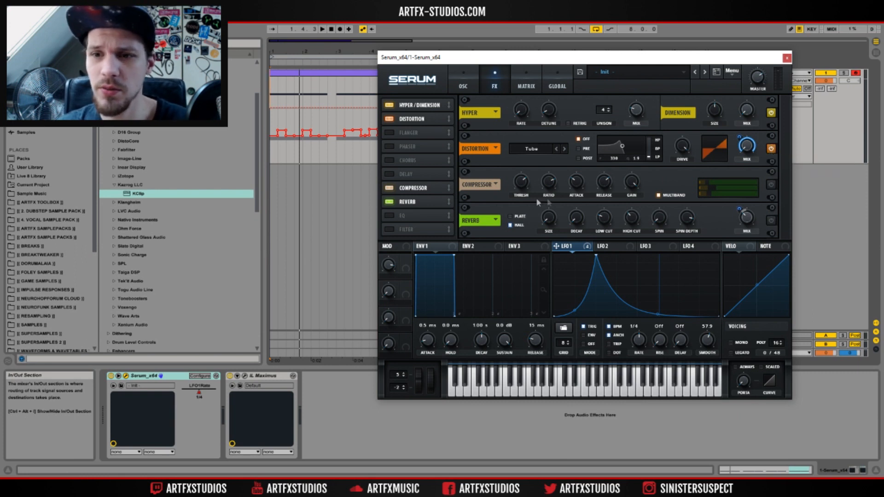
- Enable the multiband compressor and try adjusting its release time with playback stopped
left_click(771, 184)
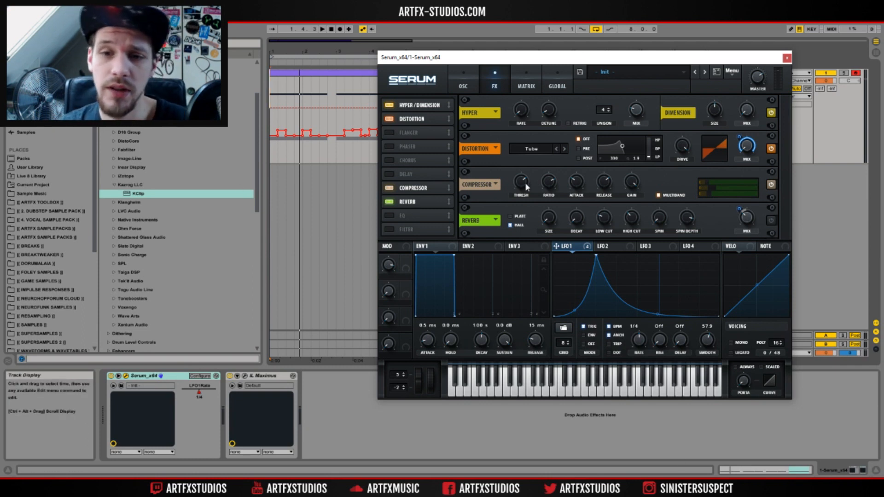
mouse_move(525, 187)
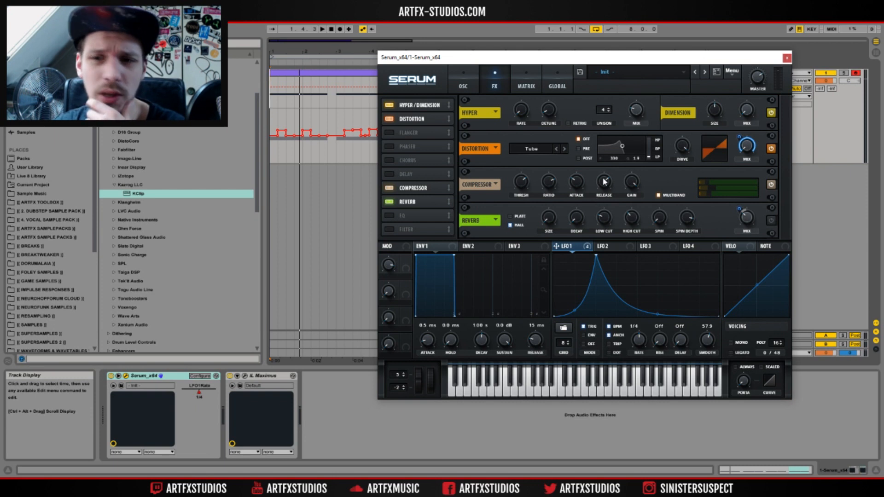
left_click_drag(599, 185, 600, 221)
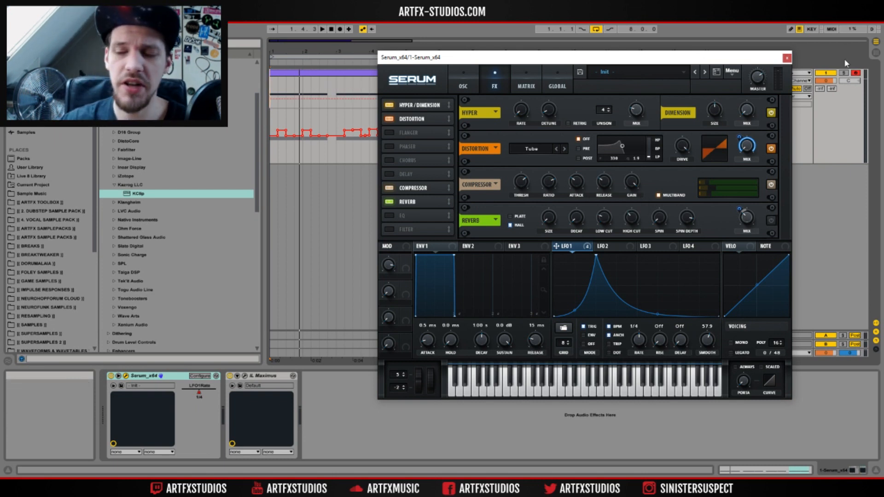
- Solo the Serum track and set the compressor's release to about 476 ms while the clip plays
left_click(844, 74)
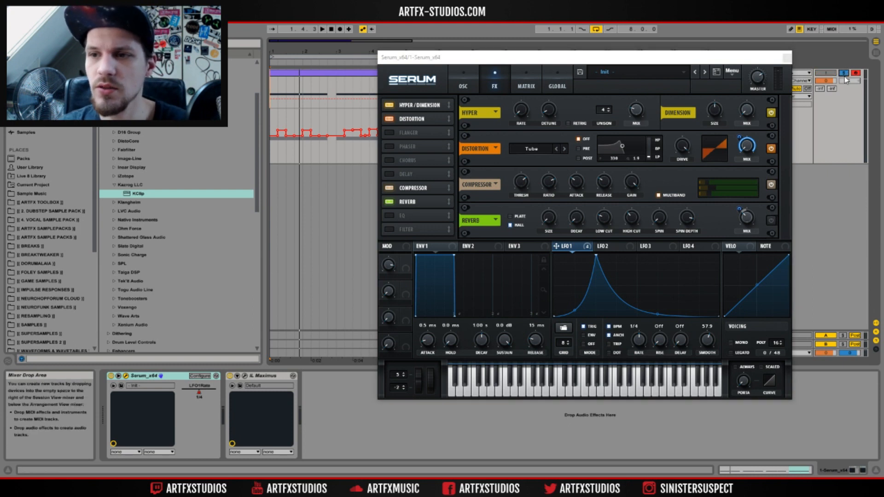
key("space")
left_click(599, 203)
left_click_drag(600, 210, 607, 144)
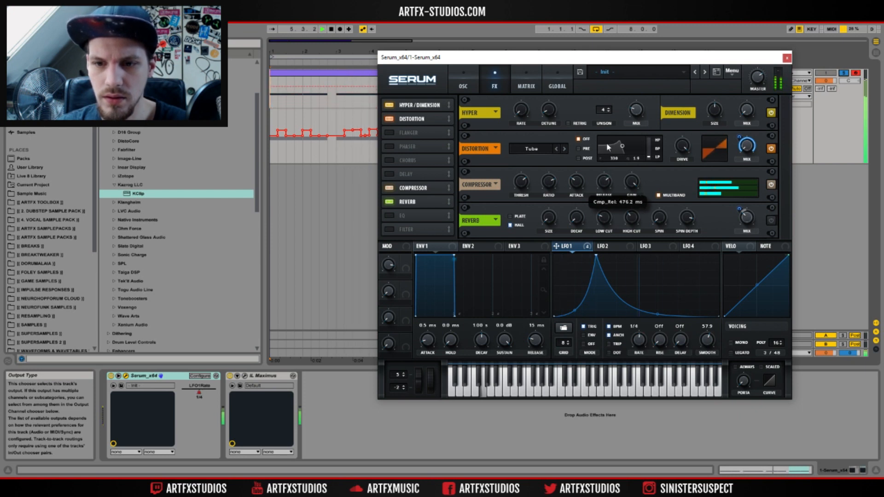
key("space")
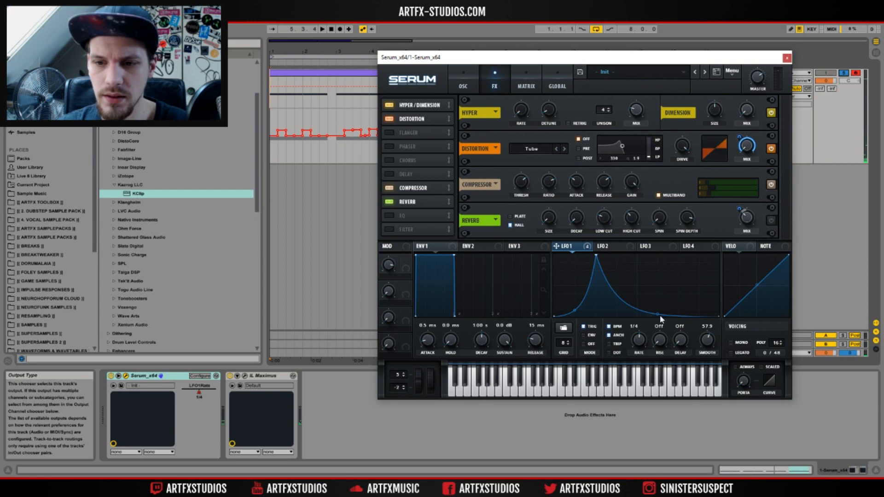
- Play the clip again and set the compressor's makeup gain to about 18.4 dB during playback
key("space")
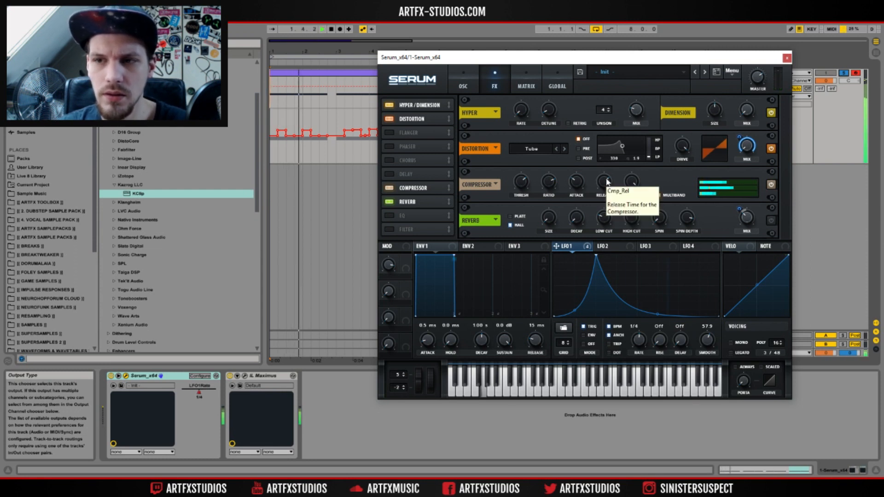
key("space")
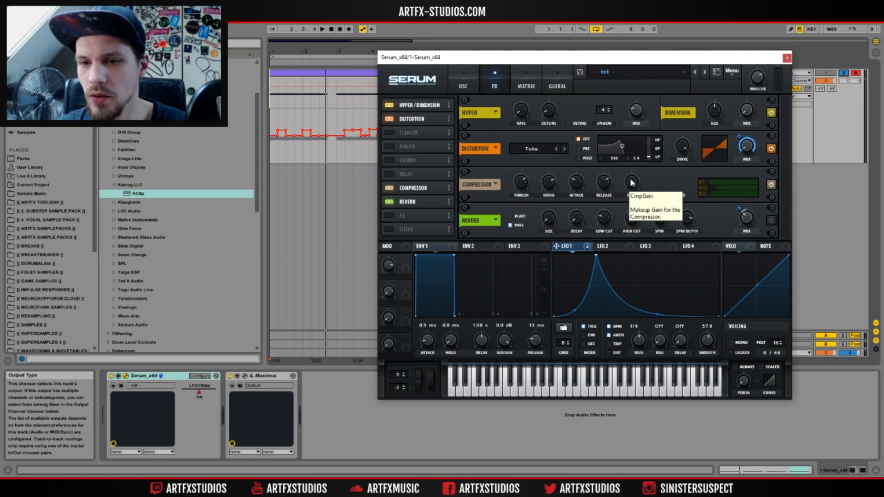
key("space")
left_click_drag(632, 183, 627, 234)
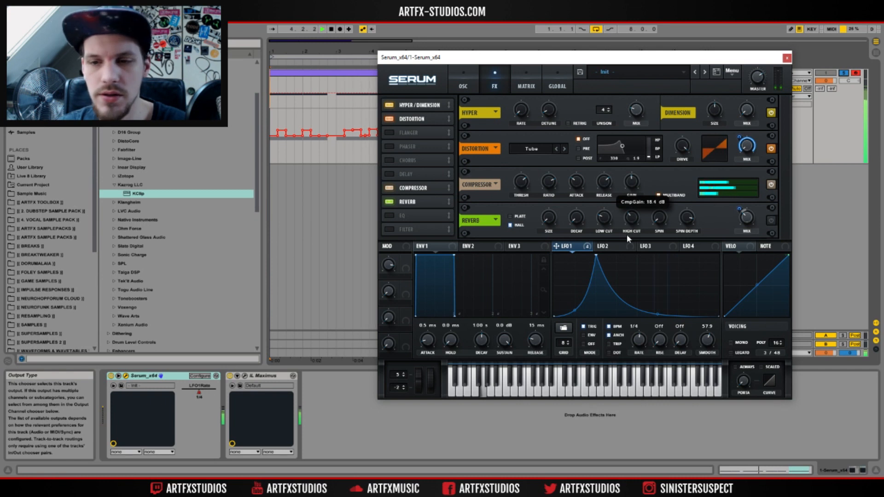
- Enable the reverb with its mix's bypassed LFO 1 modulation active again, and check the list of LFO 1 destinations with playback stopped
left_click_drag(628, 235, 622, 37)
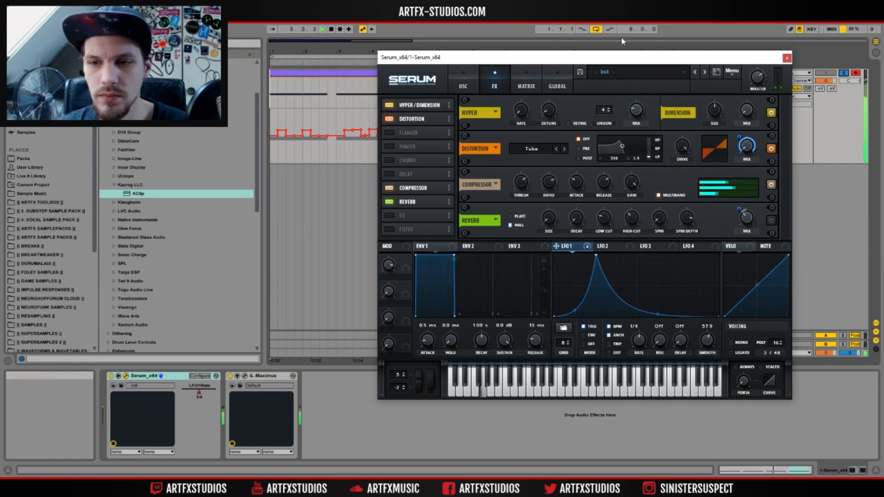
key("space")
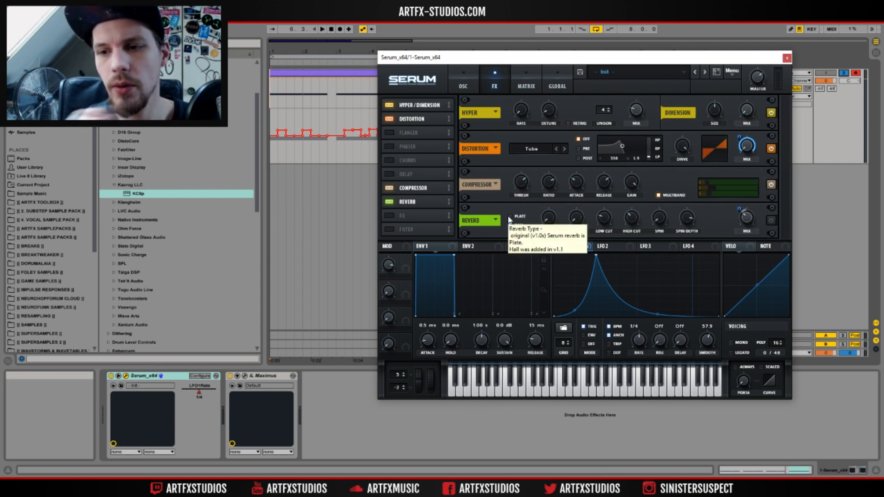
left_click(772, 221)
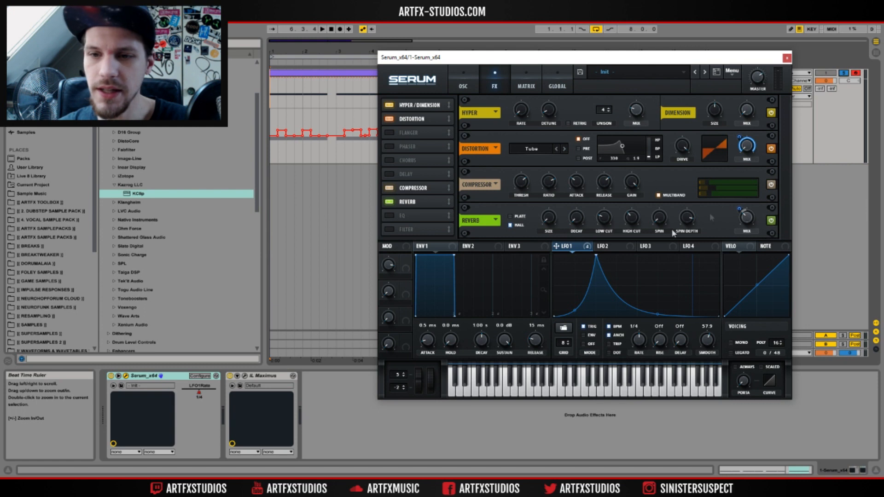
right_click(749, 218)
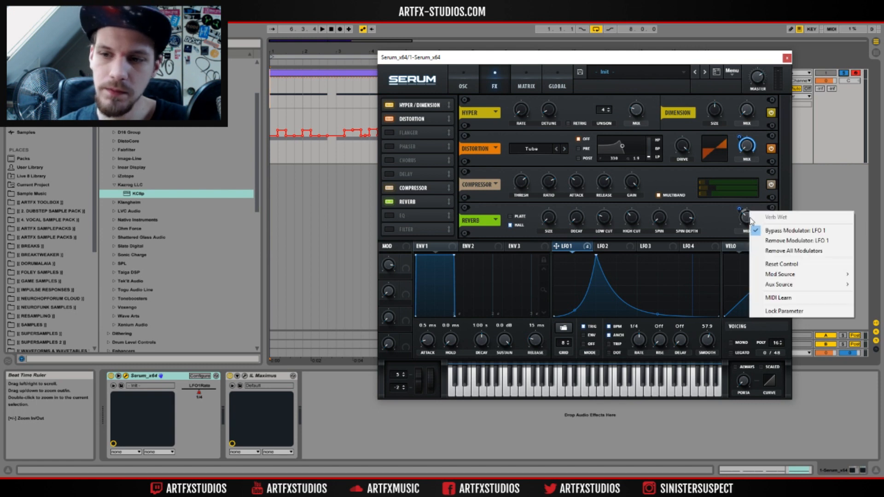
left_click(772, 233)
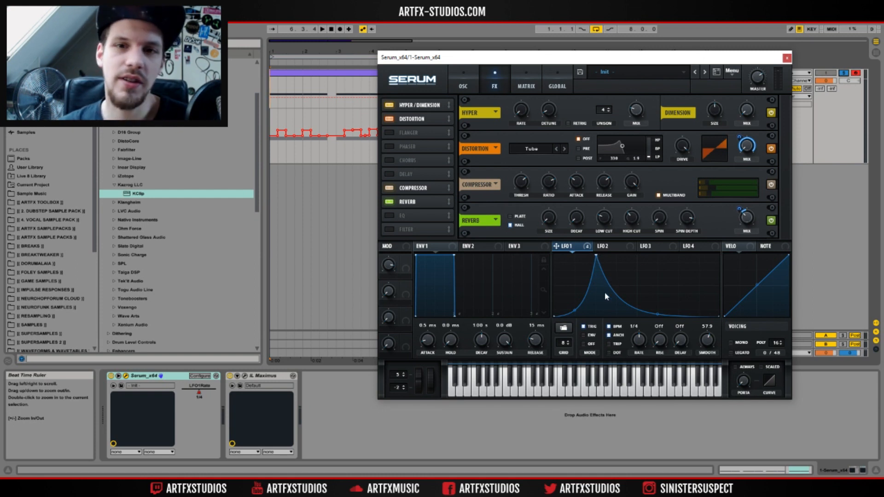
right_click(578, 248)
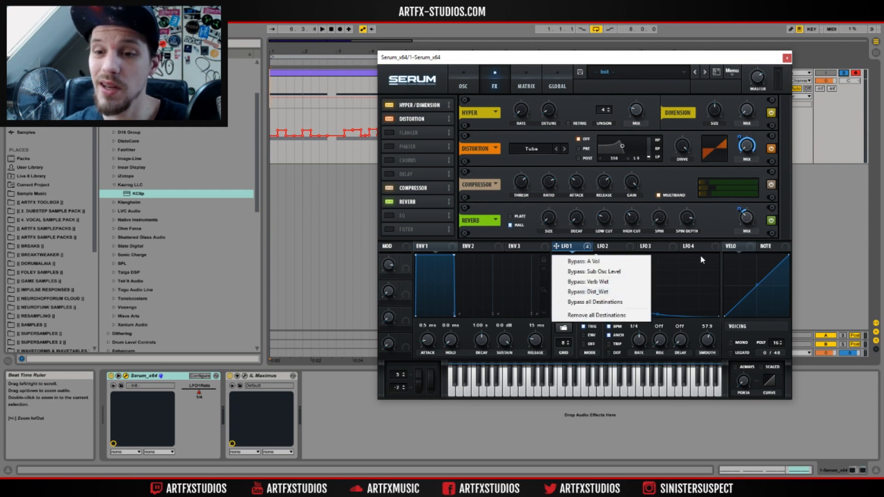
left_click(570, 251)
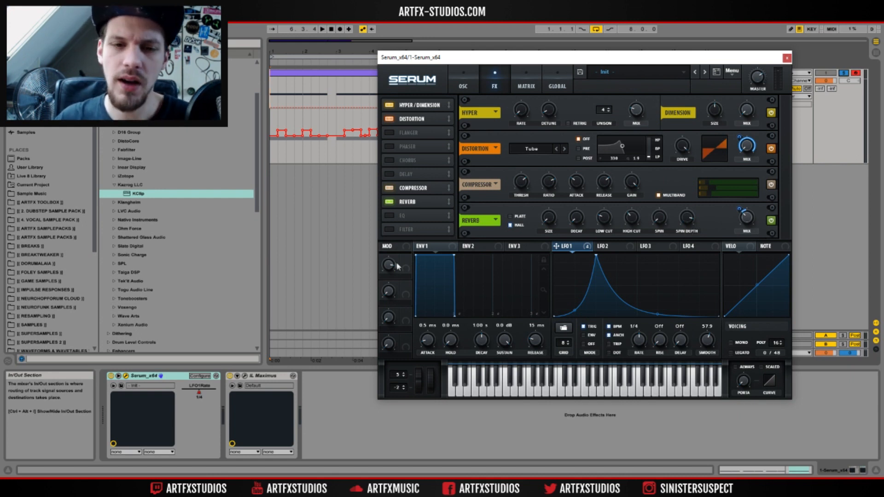
- Assign Macro 1 to the reverb's spin depth and compare the reverb off and on during playback, leaving it on
left_click_drag(405, 260, 660, 245)
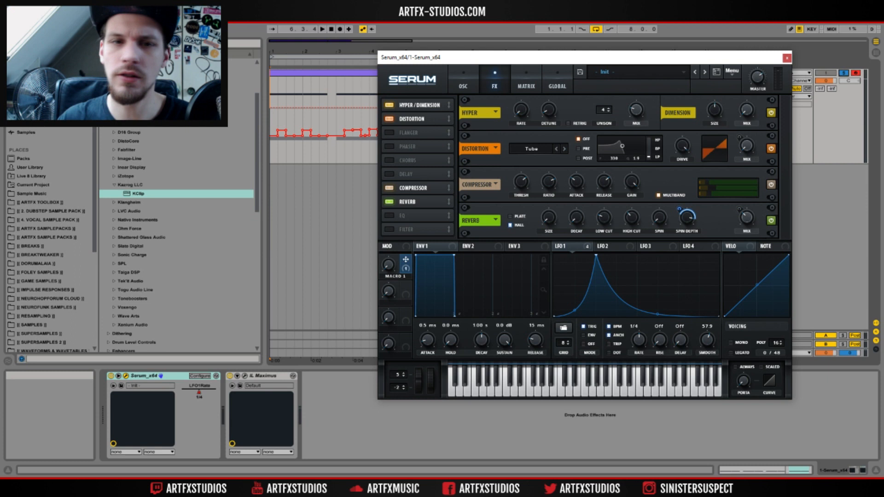
key("space")
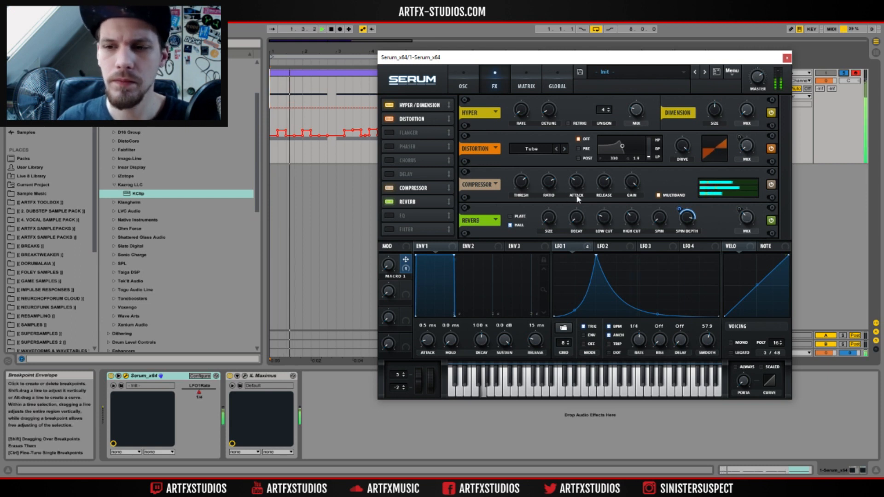
key("space")
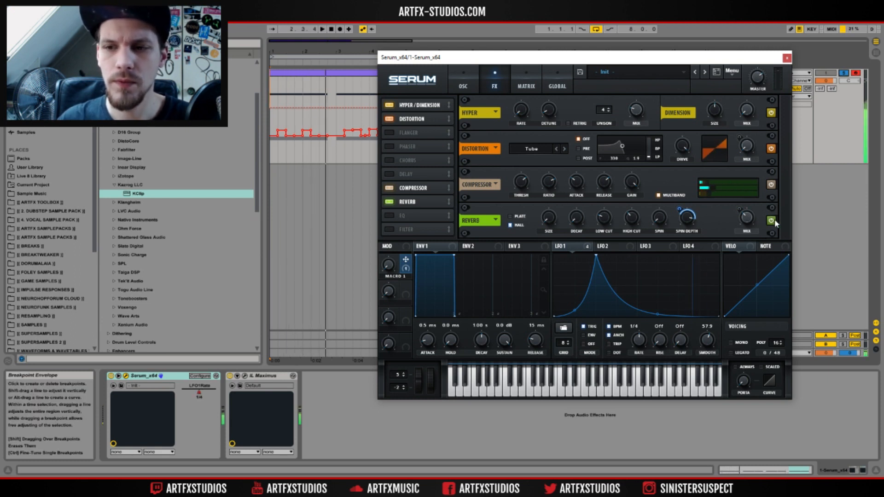
key("space")
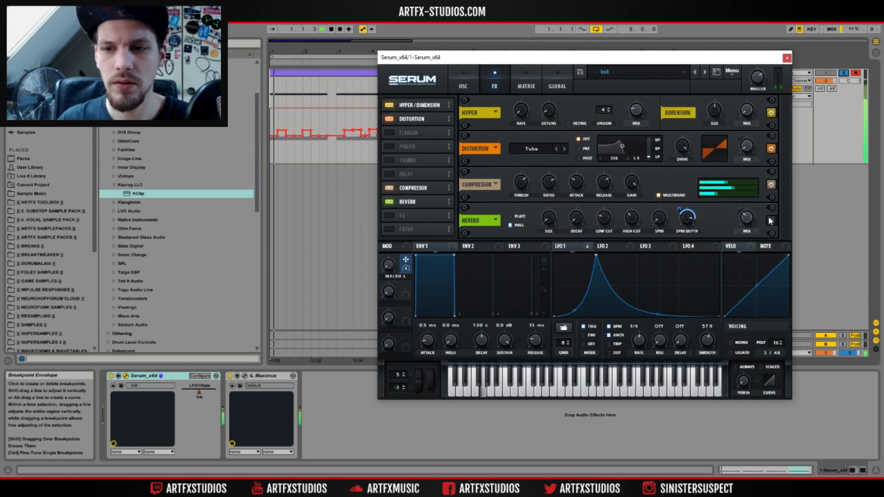
left_click(772, 221)
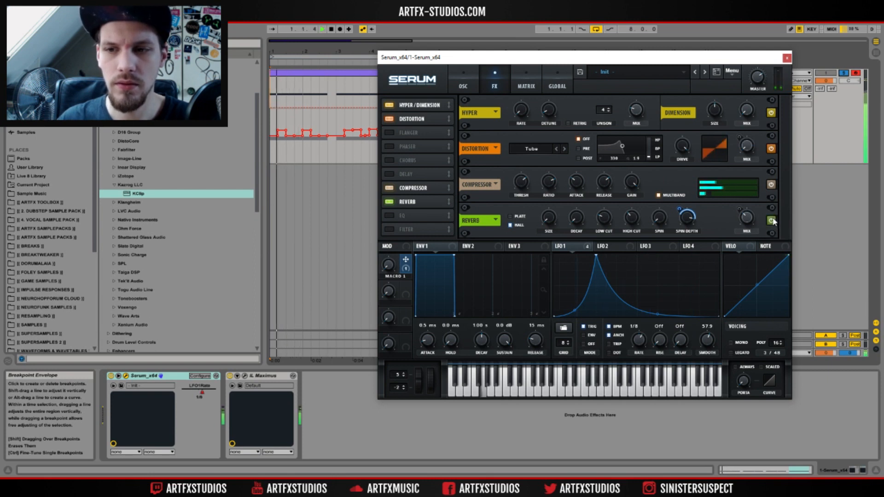
key("space")
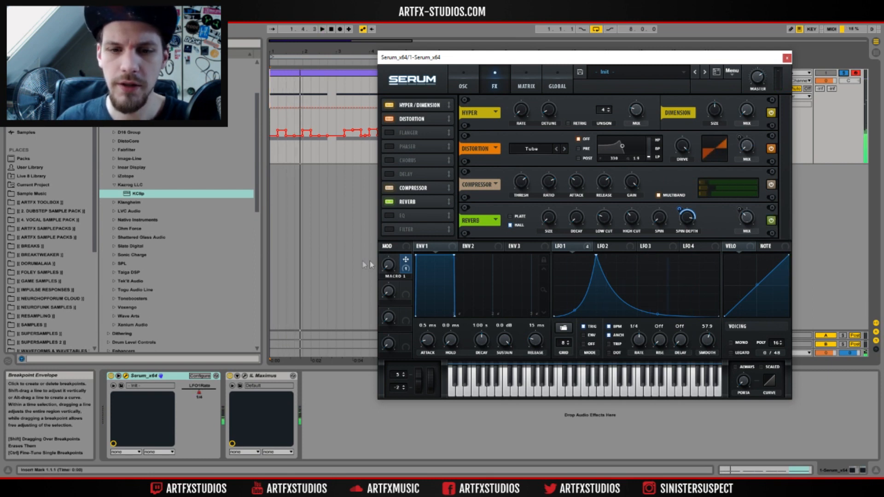
- Try Macro 1 at about 87% while replaying the clip several times, then lower the macro and stop playback
left_click_drag(391, 267, 393, 249)
key("space")
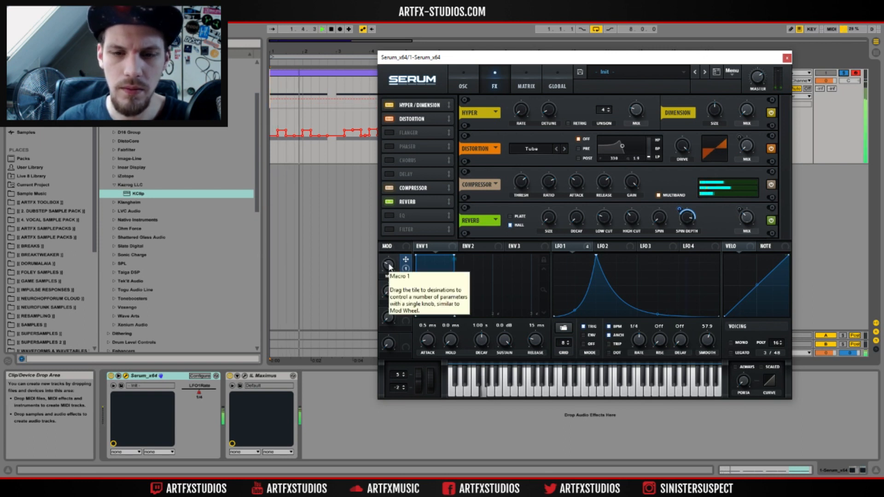
key("space")
key("space")
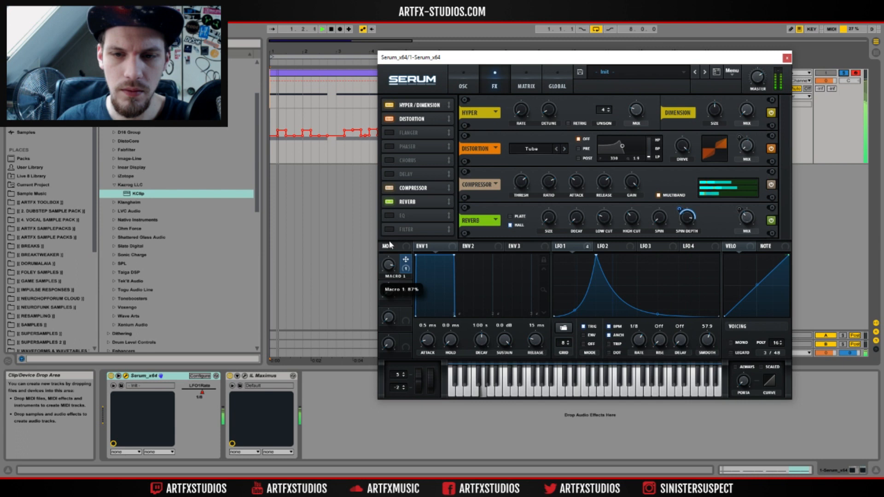
key("space")
key("space")
key("space")
key("space")
left_click_drag(385, 260, 362, 294)
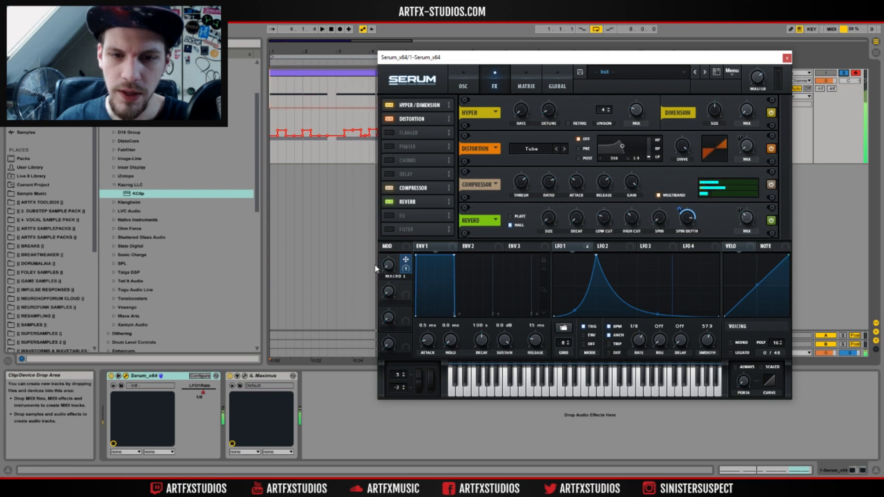
key("space")
- Reset the Macro 1 control and remove its modulation from the reverb's spin depth
right_click(390, 264)
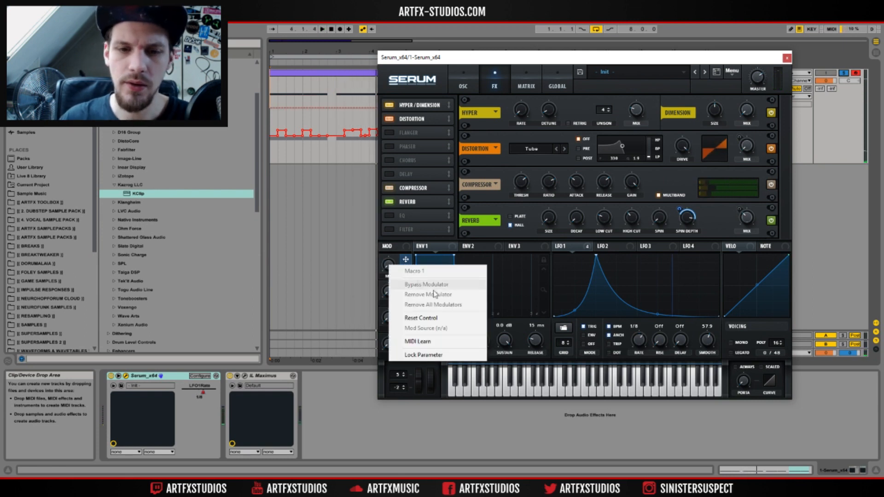
left_click(432, 321)
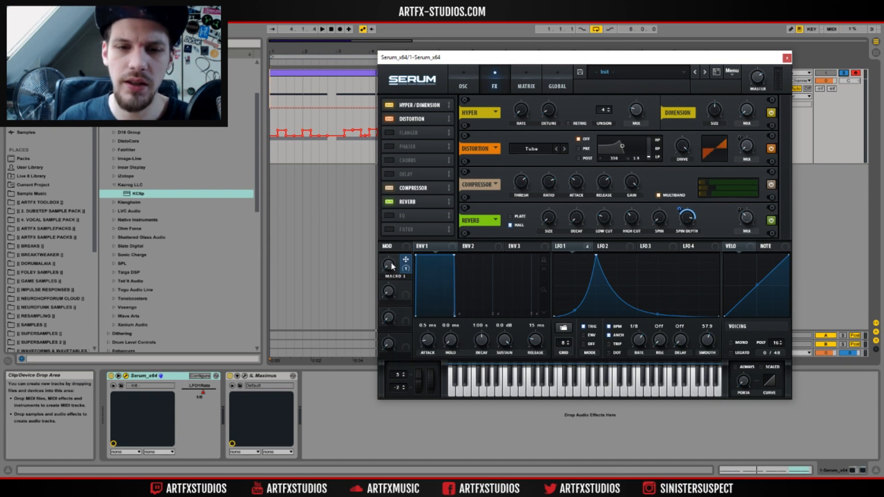
right_click(688, 217)
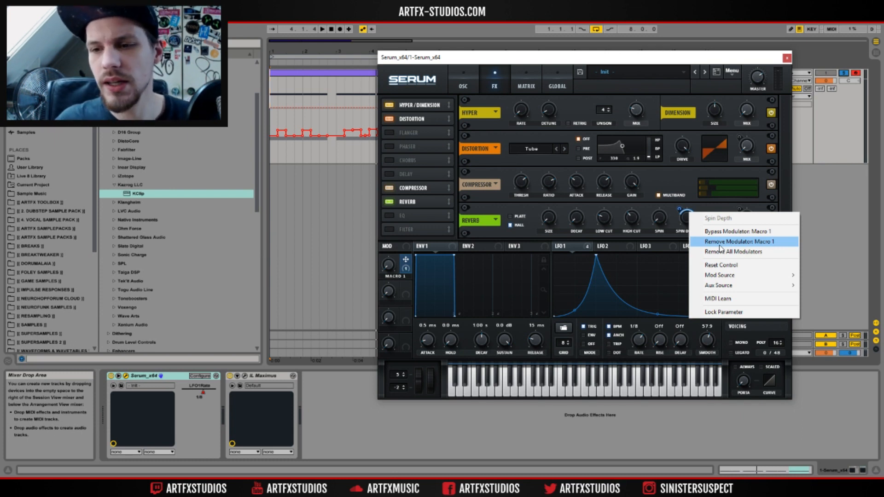
left_click(721, 242)
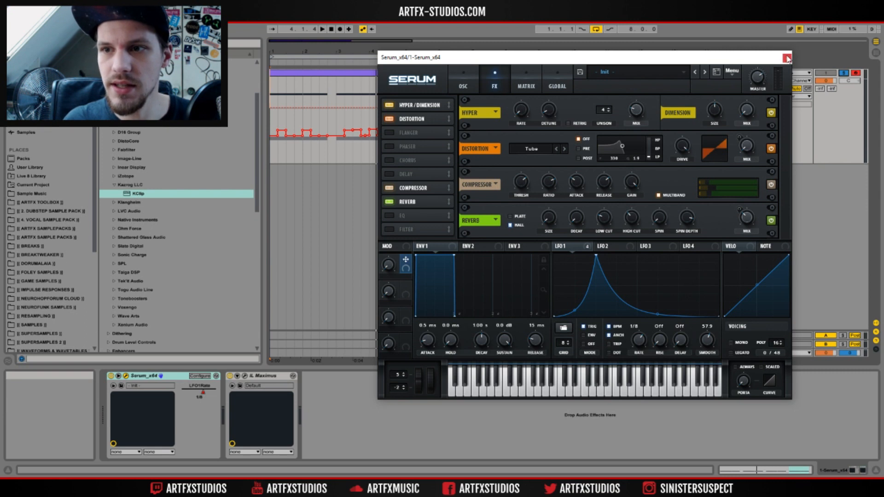
- Return to Serum's oscillator page
left_click(463, 85)
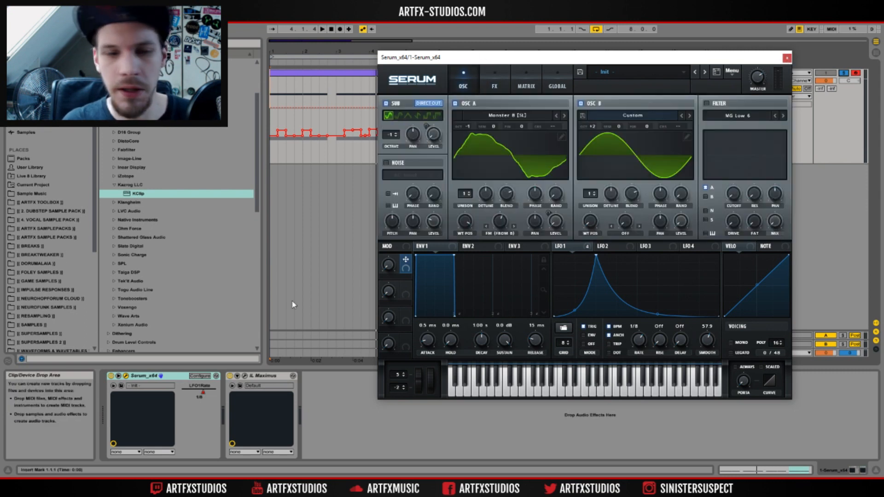